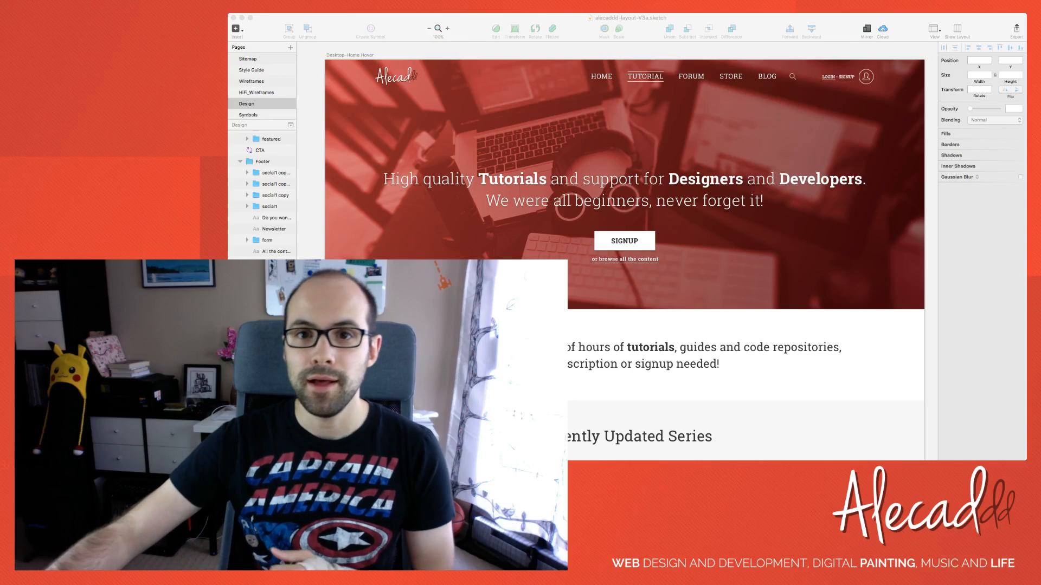
Examine the home page header up close, including the signup button and the content link beneath it
key("super+Tab")
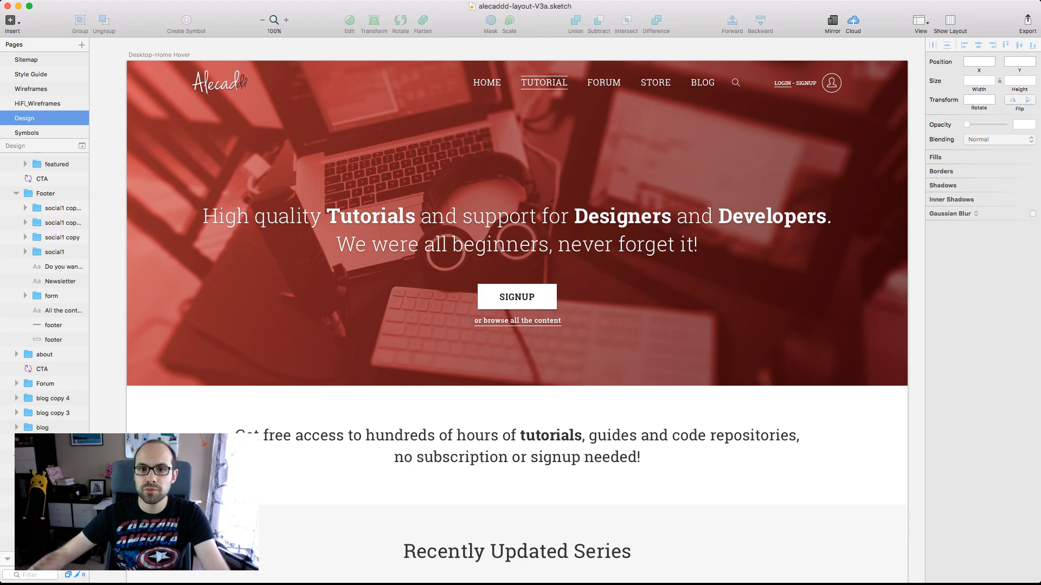
scroll(508, 310, "left", 6)
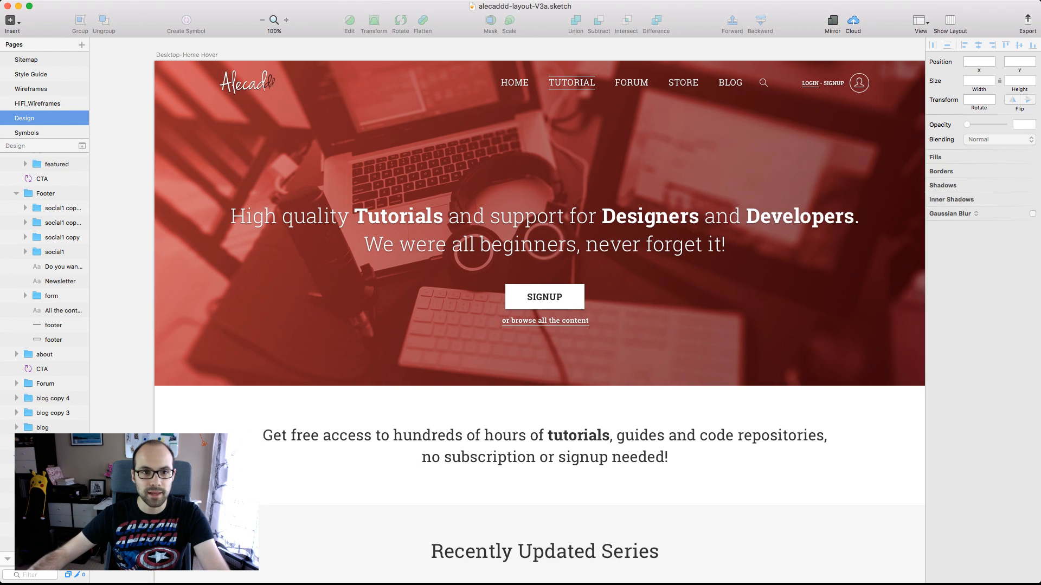
scroll(507, 310, "right", 8)
scroll(508, 310, "left", 1)
scroll(508, 310, "left", 1)
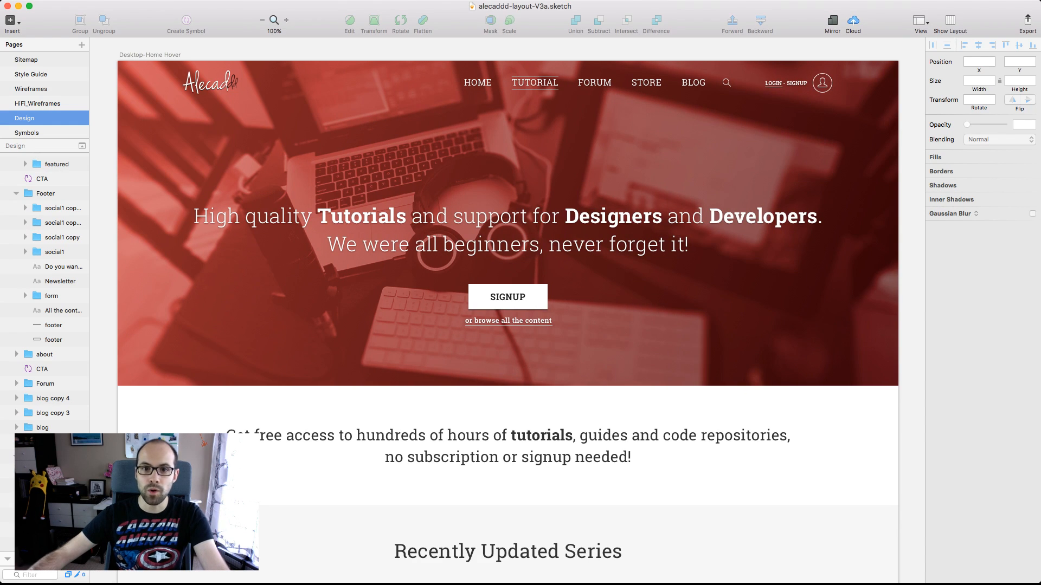
scroll(507, 310, "left", 3)
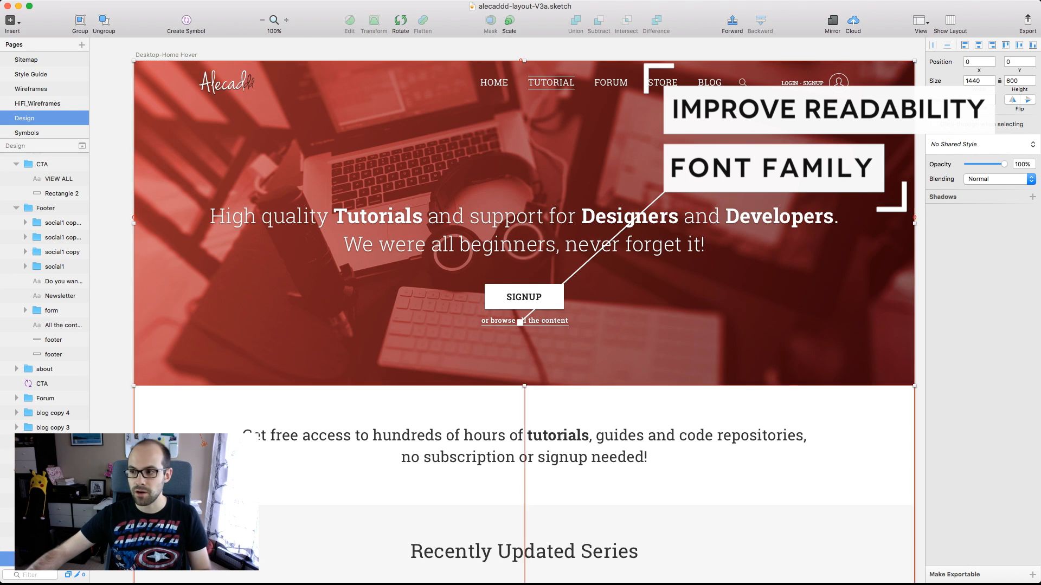
scroll(520, 324, "down", 1)
scroll(521, 324, "up", 10)
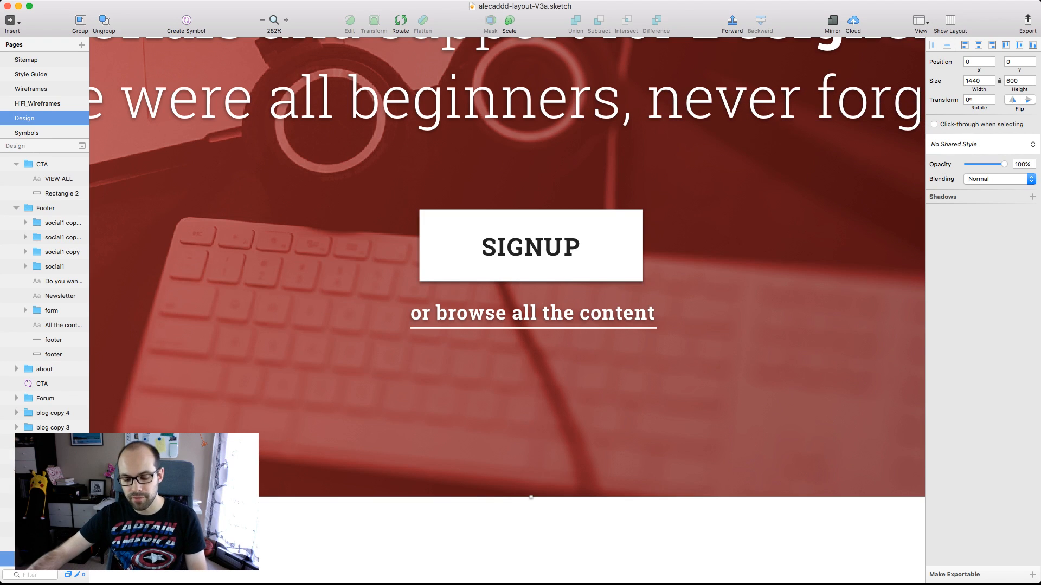
key("super+0")
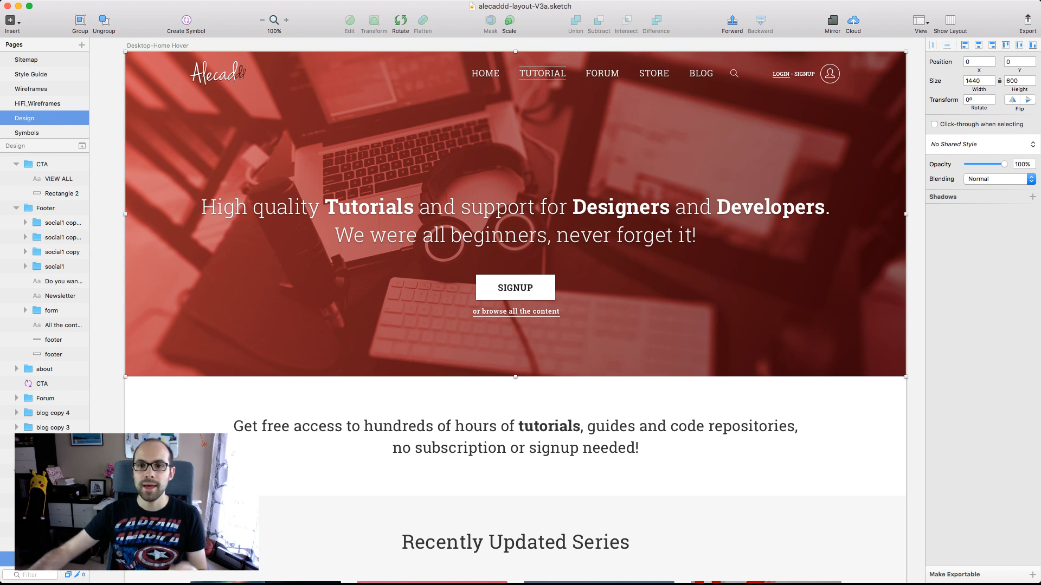
Inspect the properties of the header's two-line headline text and the header group
left_click(515, 220, "super")
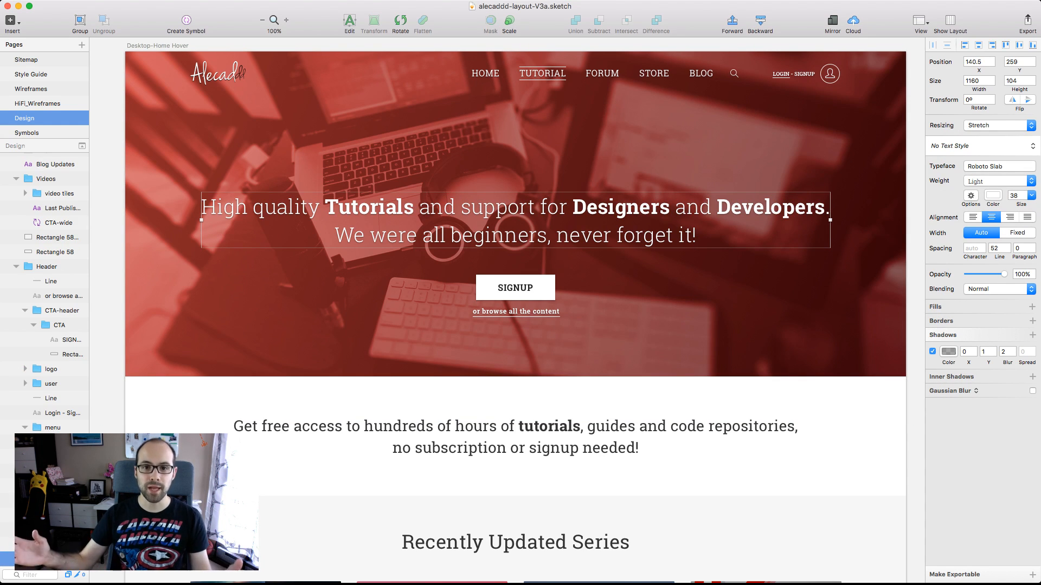
scroll(516, 312, "up", 1)
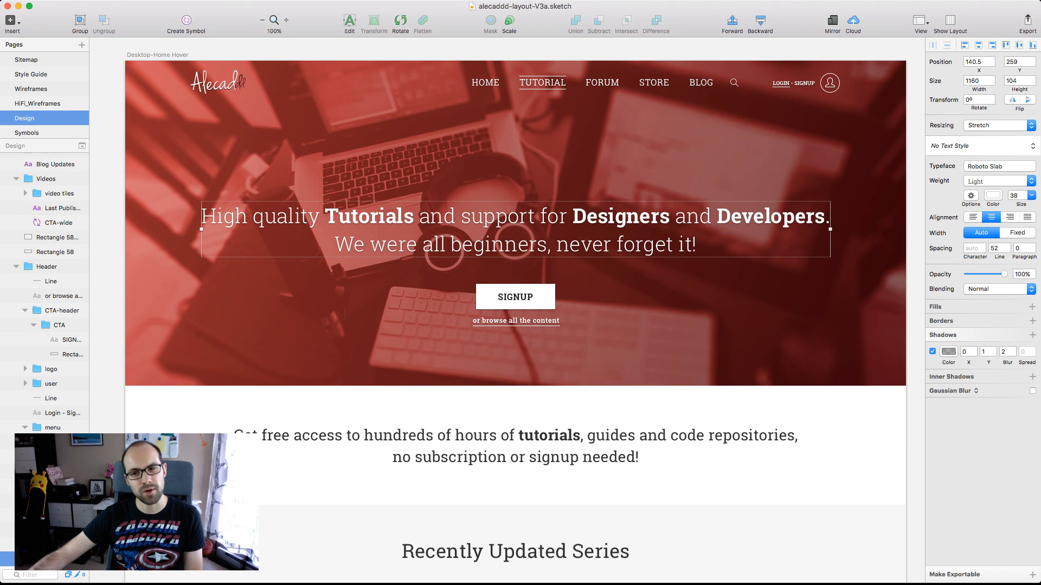
key("Escape")
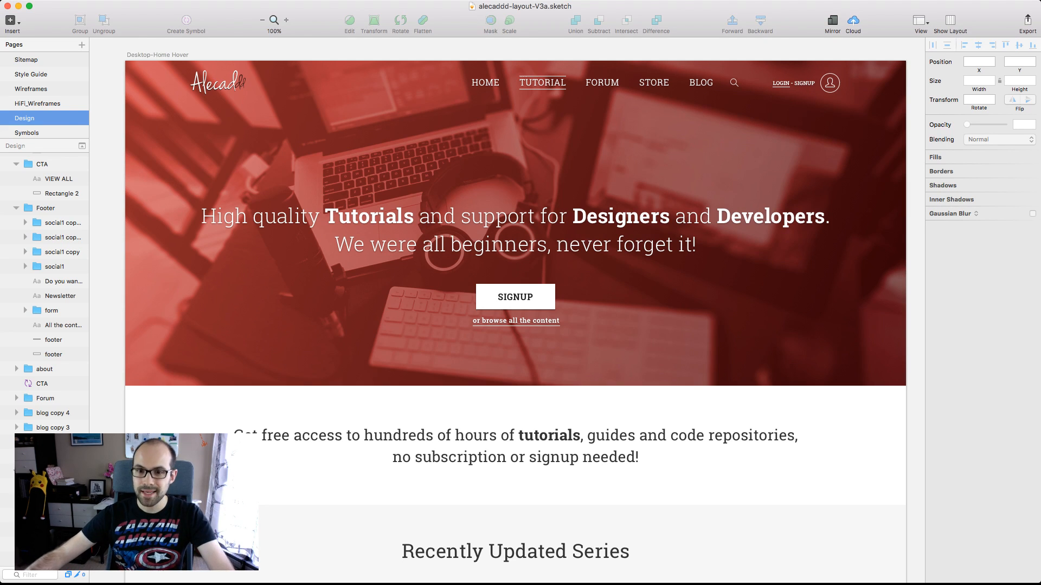
scroll(515, 253, "up", 1)
left_click(515, 253)
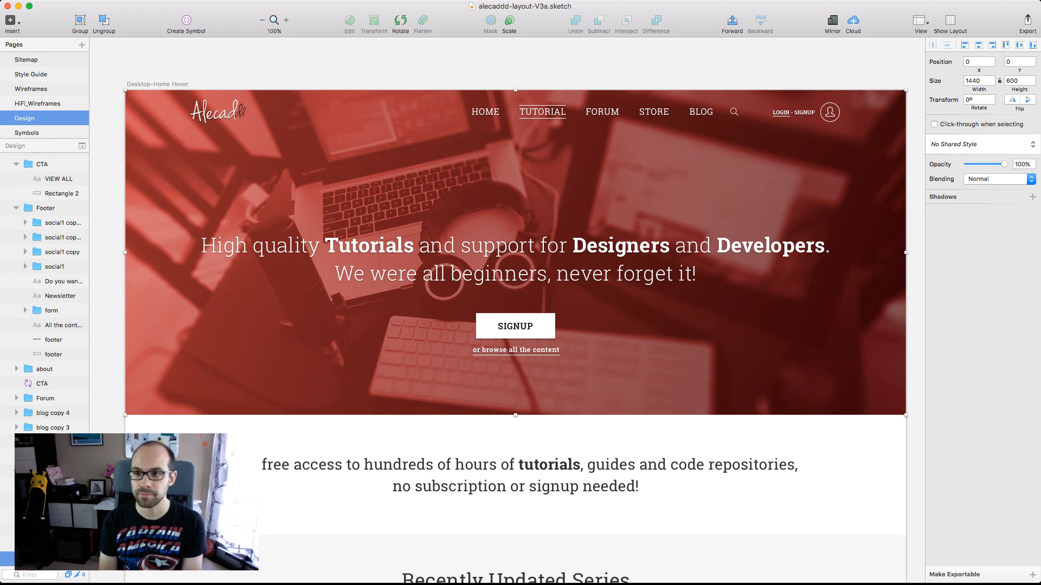
Examine the Recently Updated Series section and its Alecaddd Crash Course card
scroll(515, 309, "down", 10)
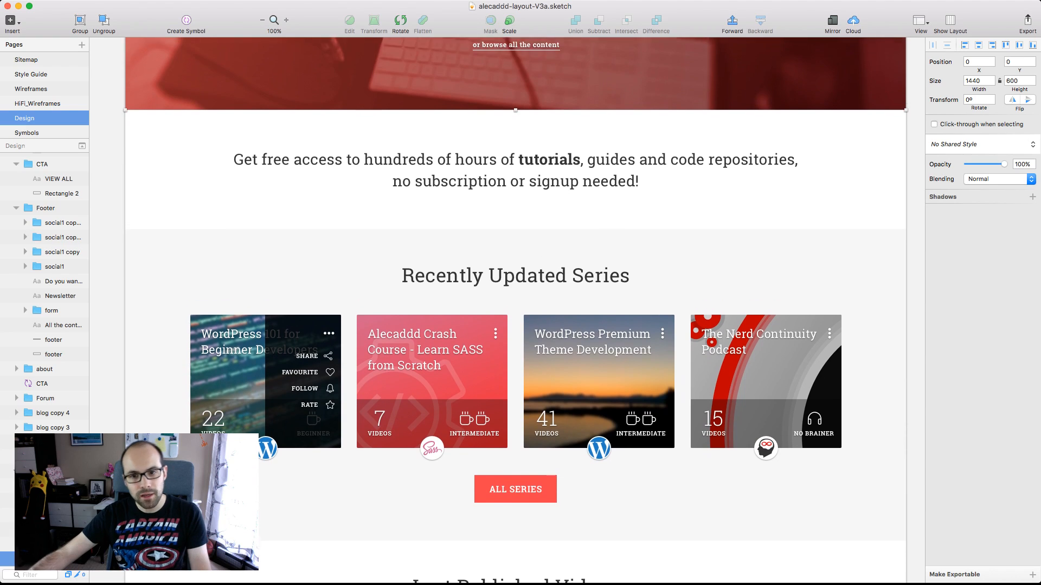
scroll(515, 309, "down", 4)
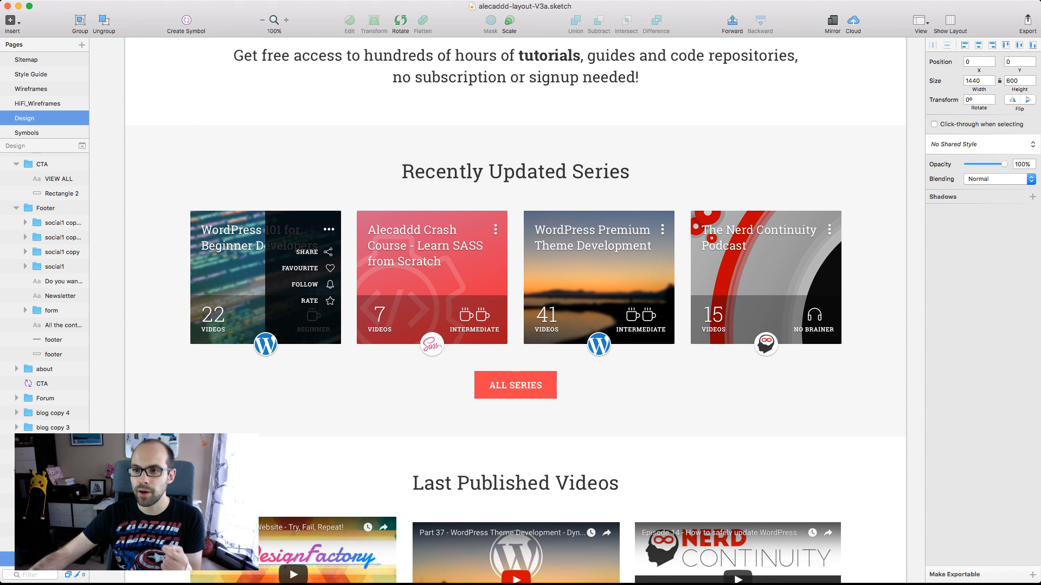
key("Escape")
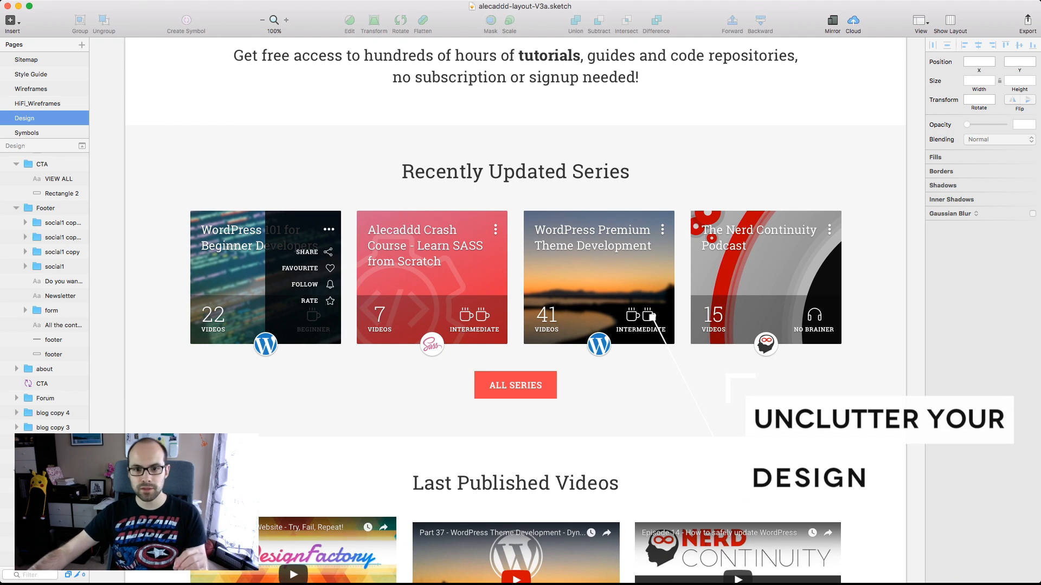
left_click(428, 282)
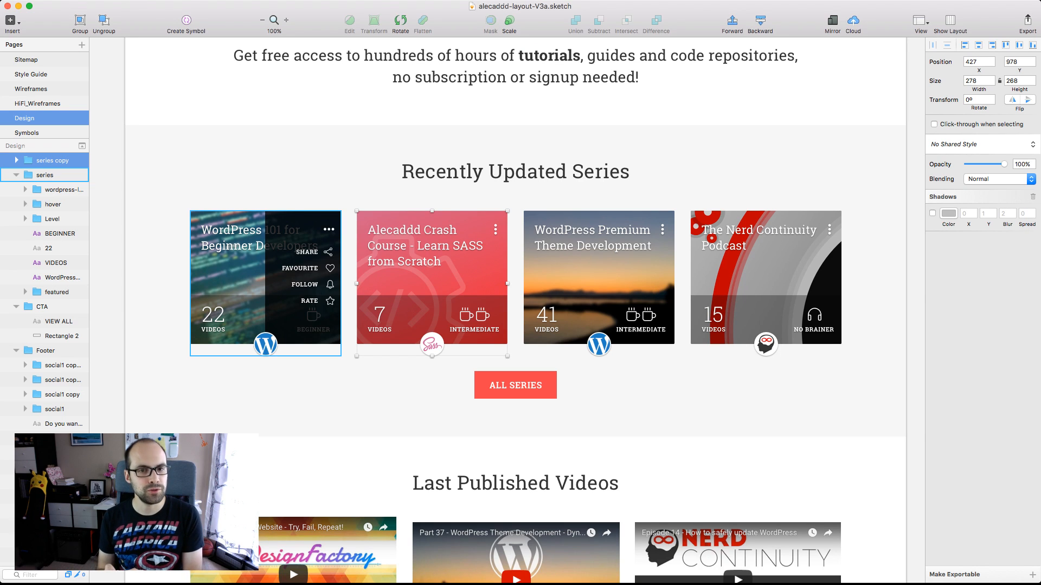
key("Escape")
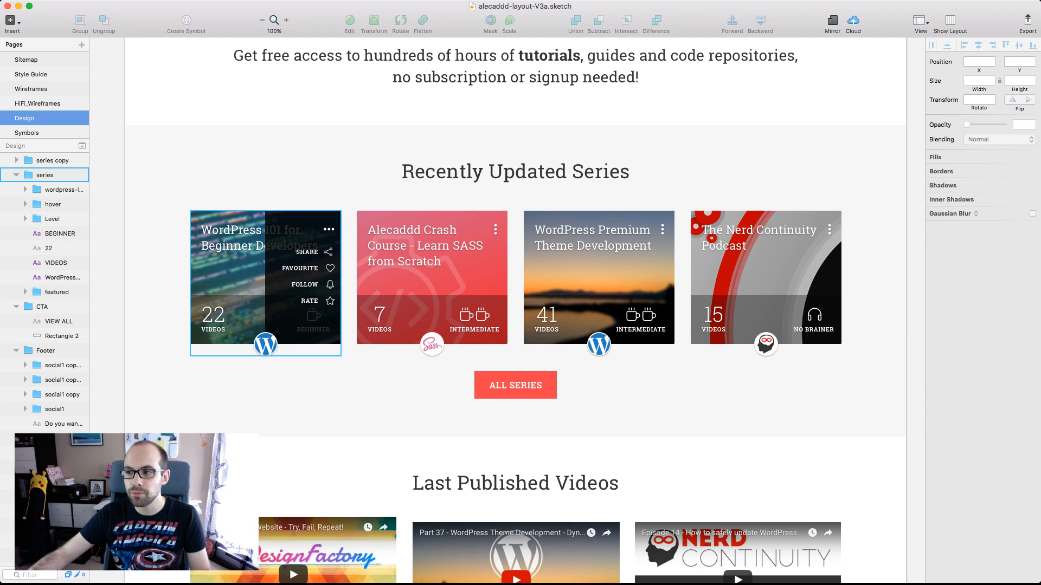
Examine the hover overlay with Share, Favourite, Follow and Rate on the WordPress 101 series card
scroll(306, 264, "down", 3)
scroll(306, 264, "up", 10)
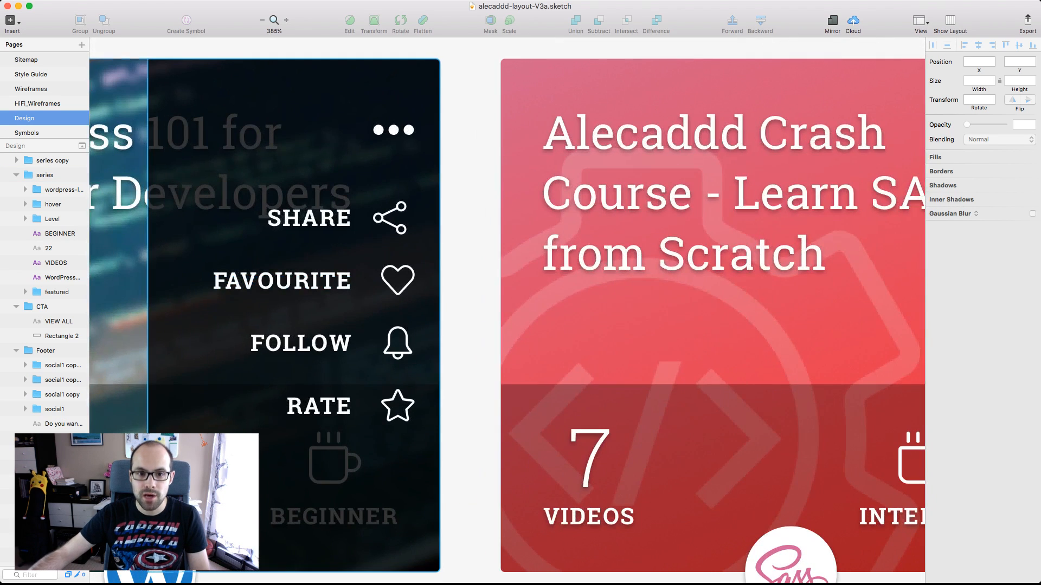
scroll(507, 320, "left", 5)
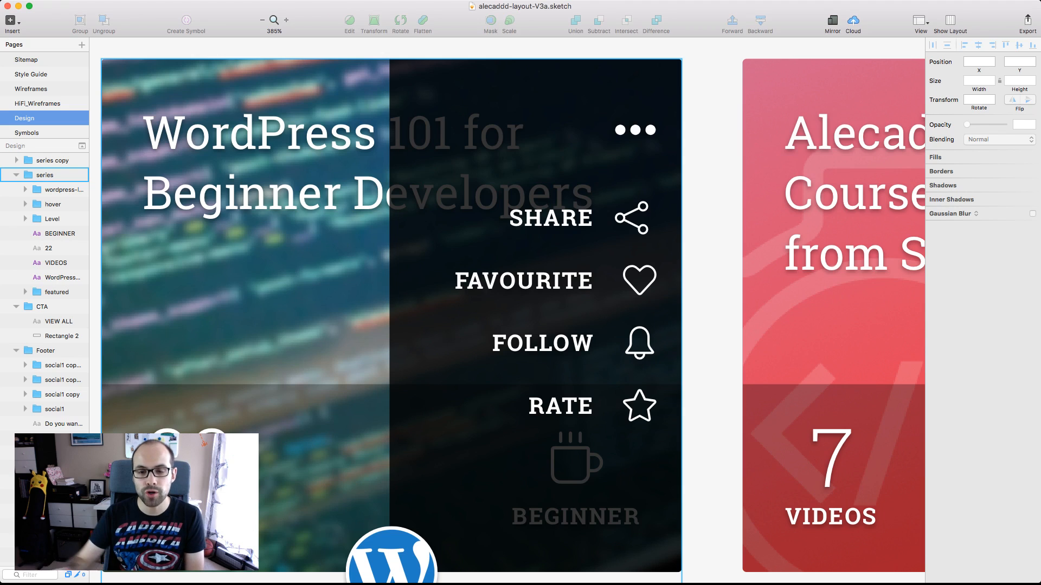
key("Escape")
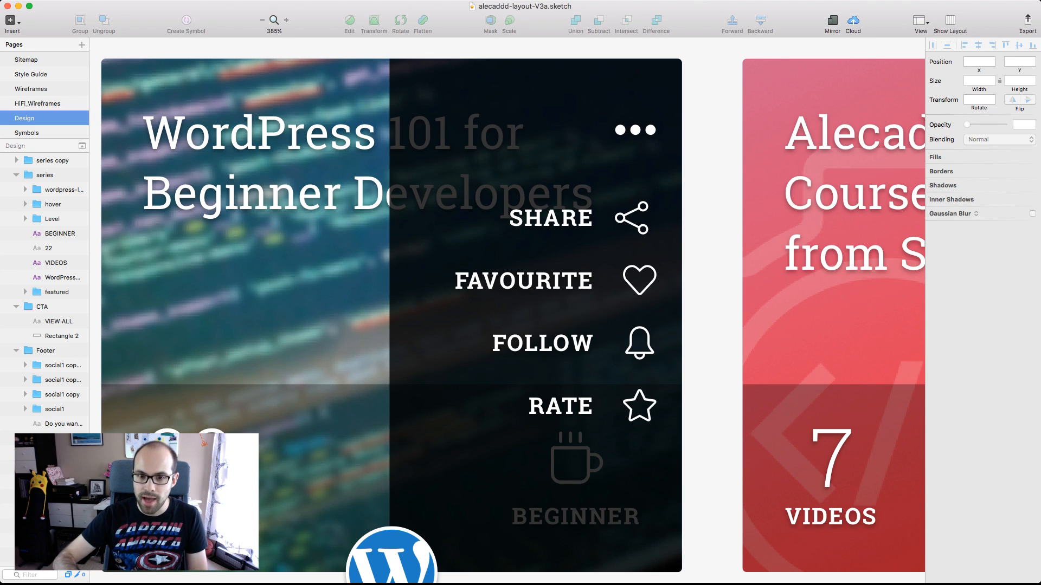
key("super+0")
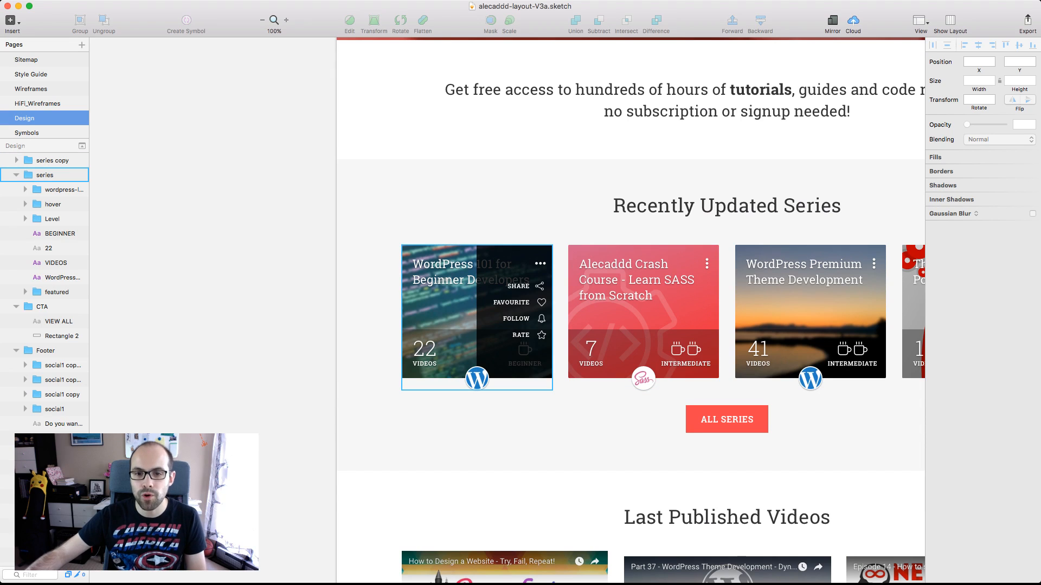
scroll(507, 310, "right", 5)
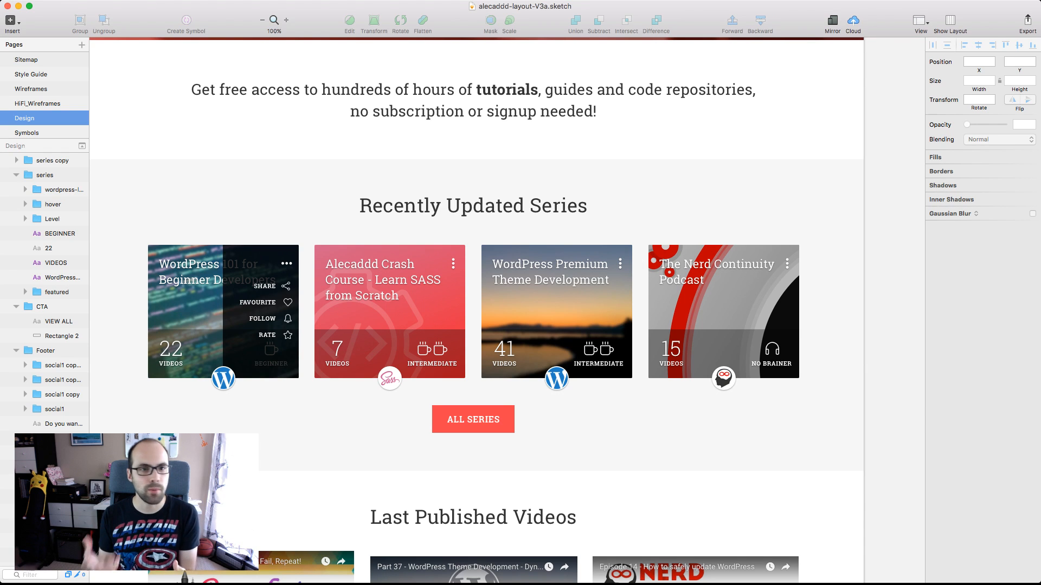
scroll(506, 311, "left", 5)
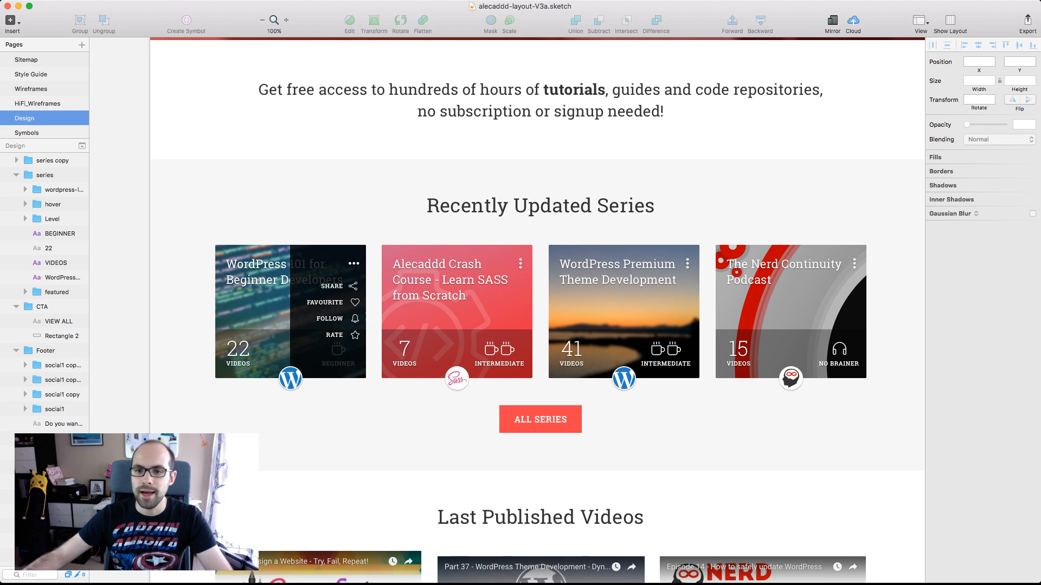
Look through the Last Published Videos, Forum Updates and Blog Updates sections of the page
scroll(538, 311, "down", 10)
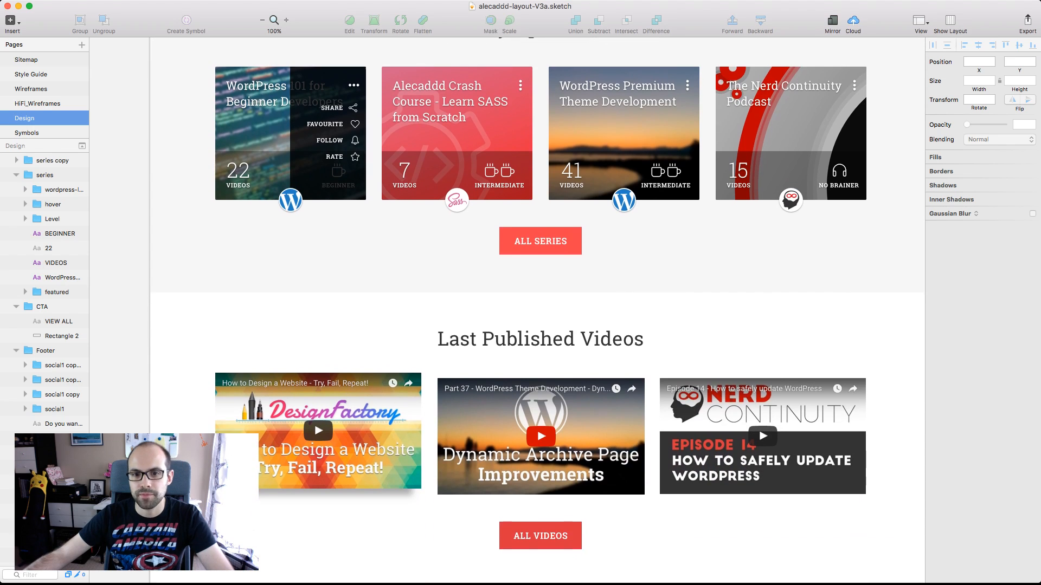
scroll(537, 310, "down", 3)
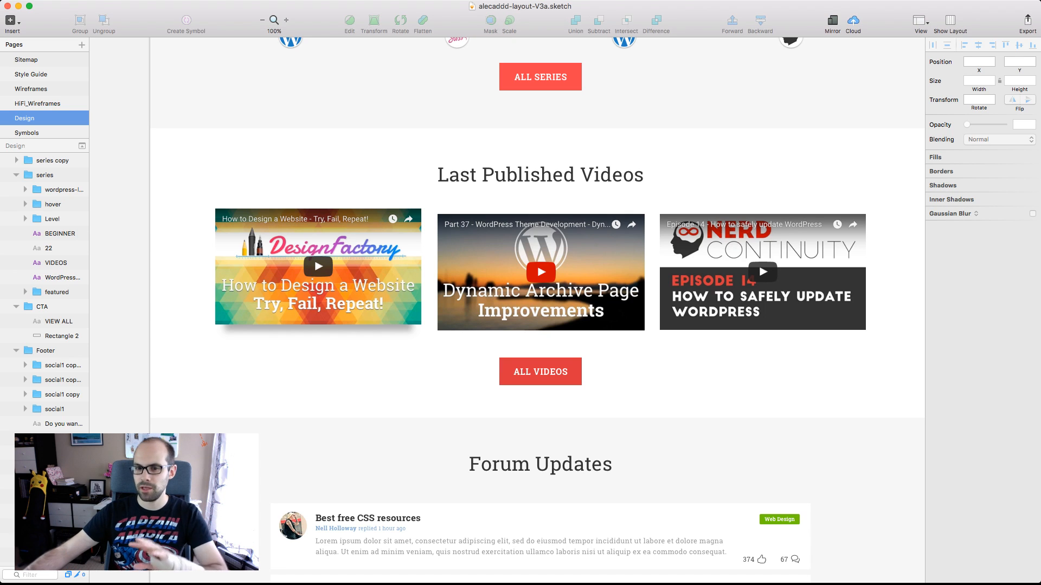
scroll(537, 311, "down", 6)
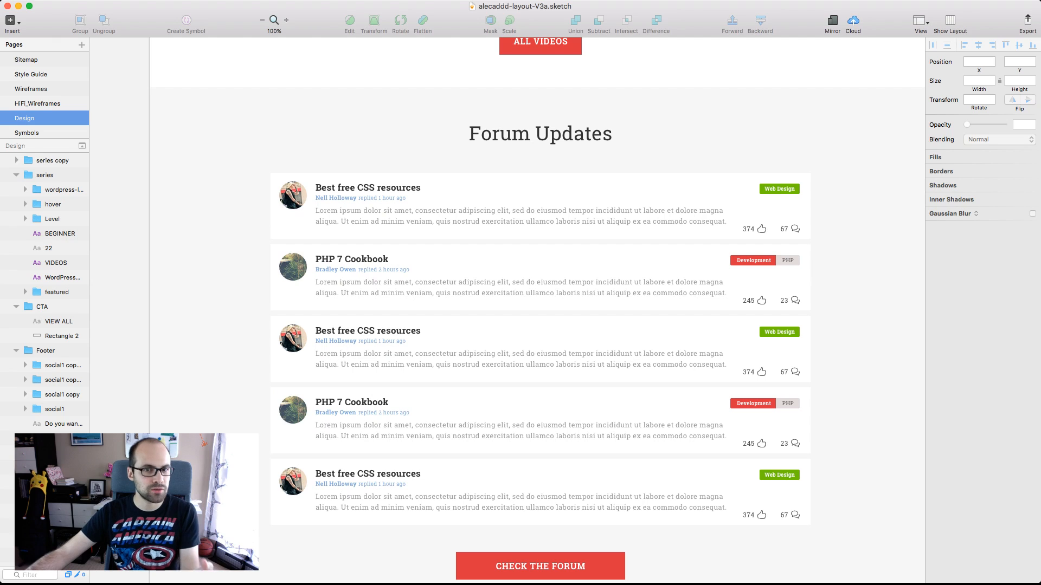
scroll(538, 310, "down", 8)
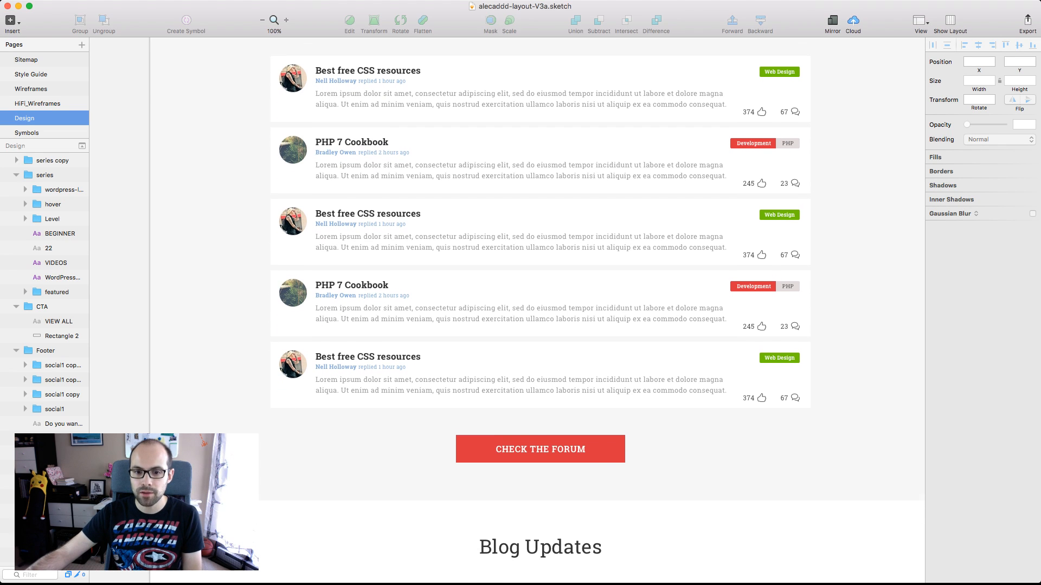
scroll(537, 310, "down", 1)
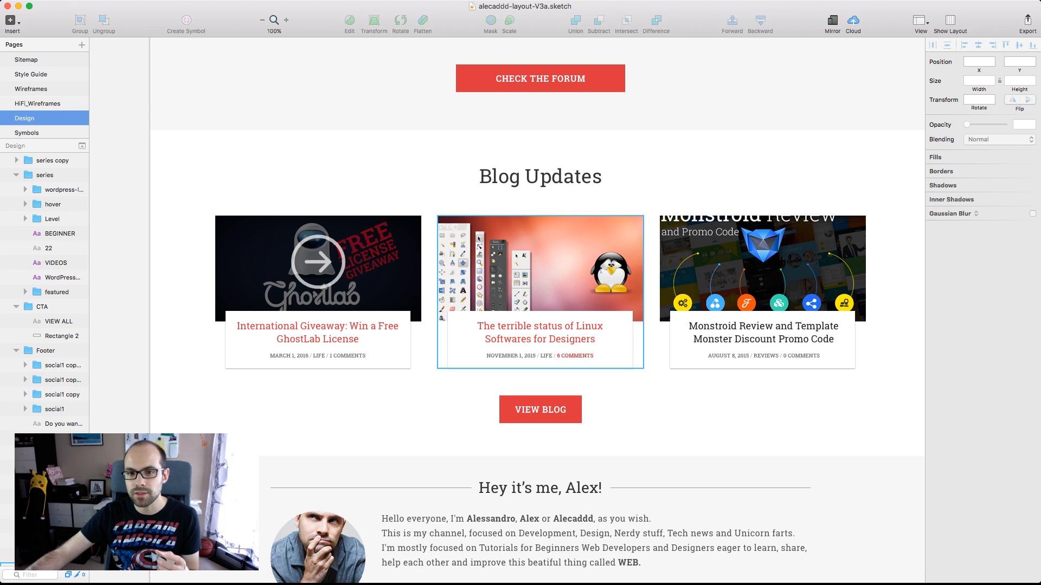
Inspect the white title box of the middle Blog Updates card about Linux software for designers
scroll(634, 320, "up", 6)
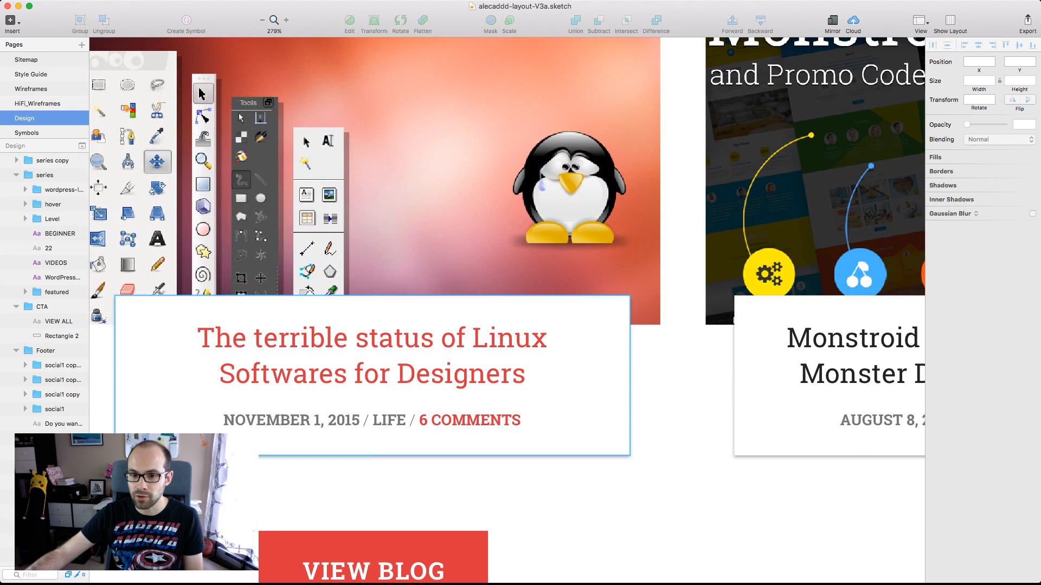
left_click(602, 325, "super")
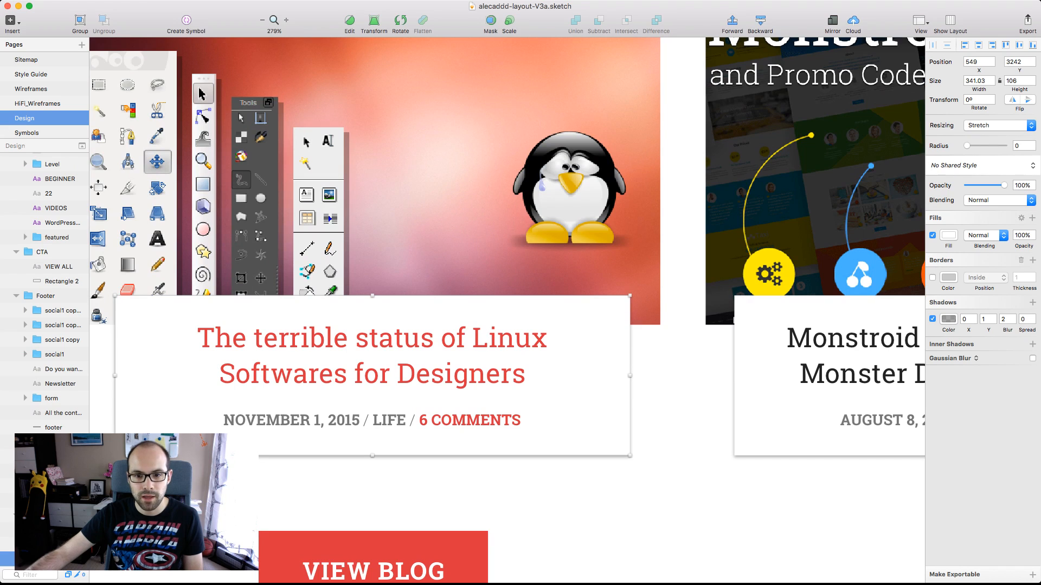
key("alt")
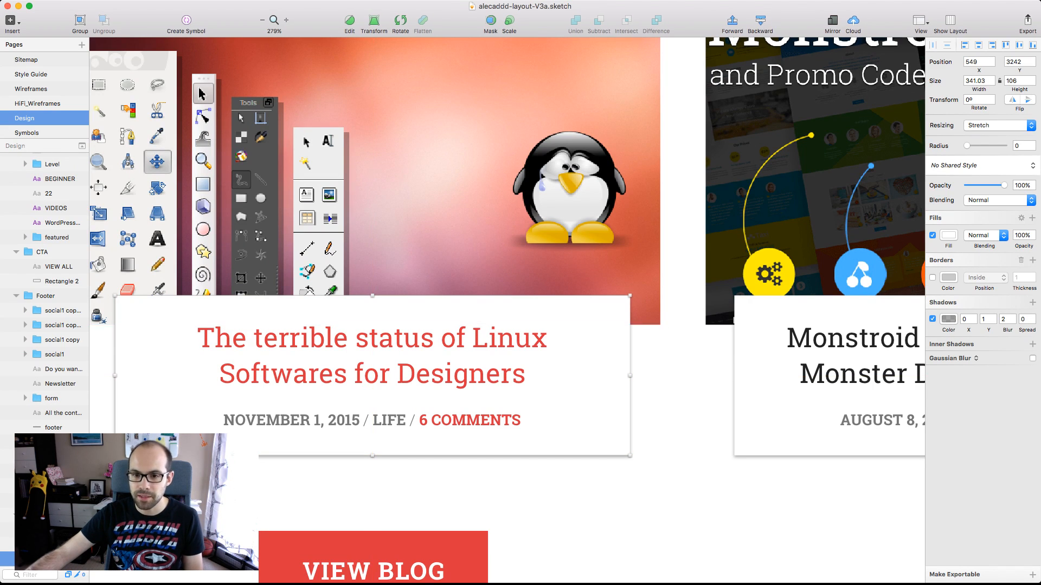
scroll(507, 310, "left", 4)
scroll(507, 310, "up", 3)
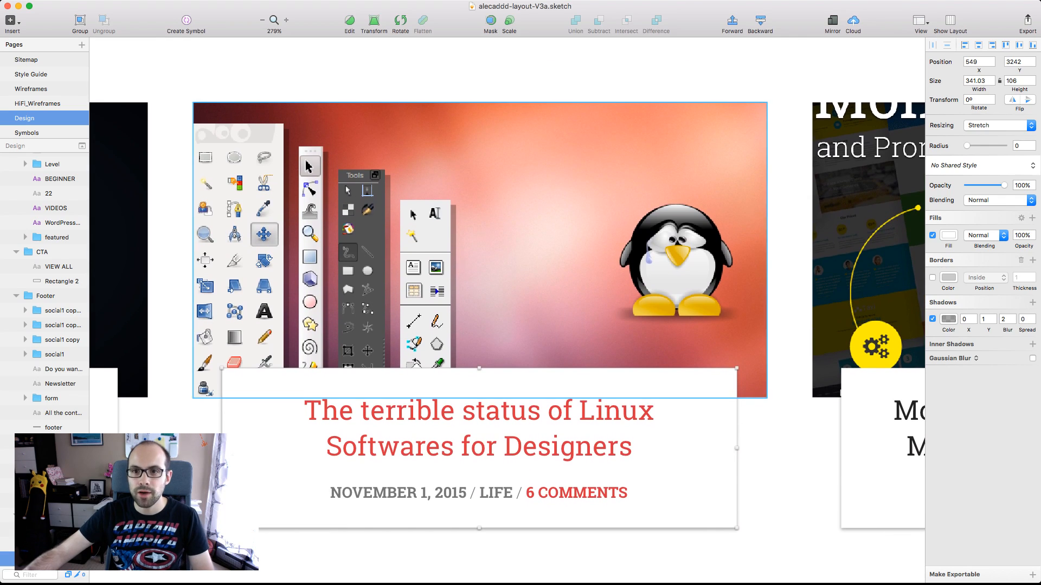
key("Escape")
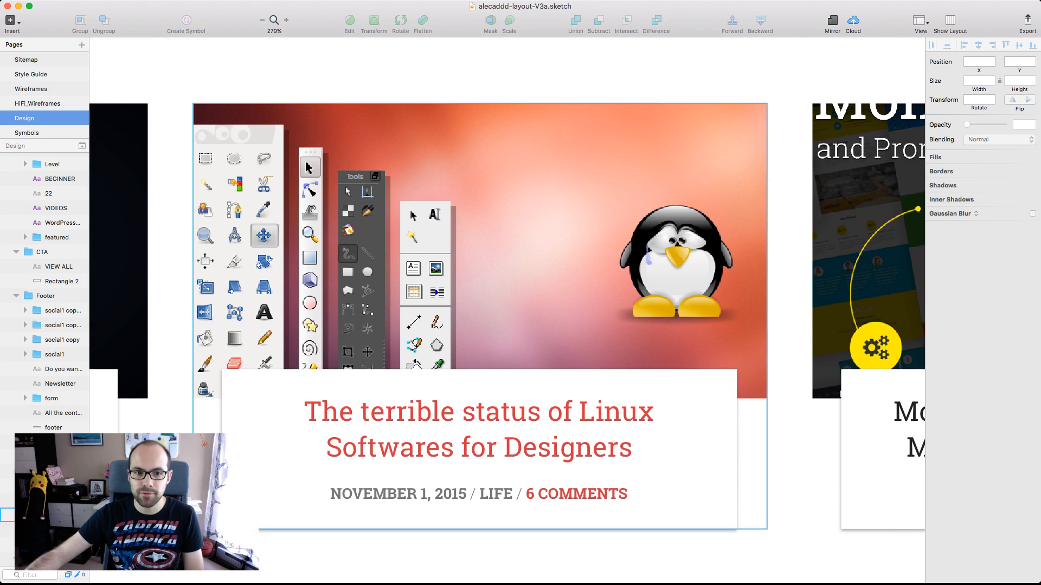
Inspect the masked image of the middle blog card and compare it with the whole Blog Updates section
left_click(478, 245, "super")
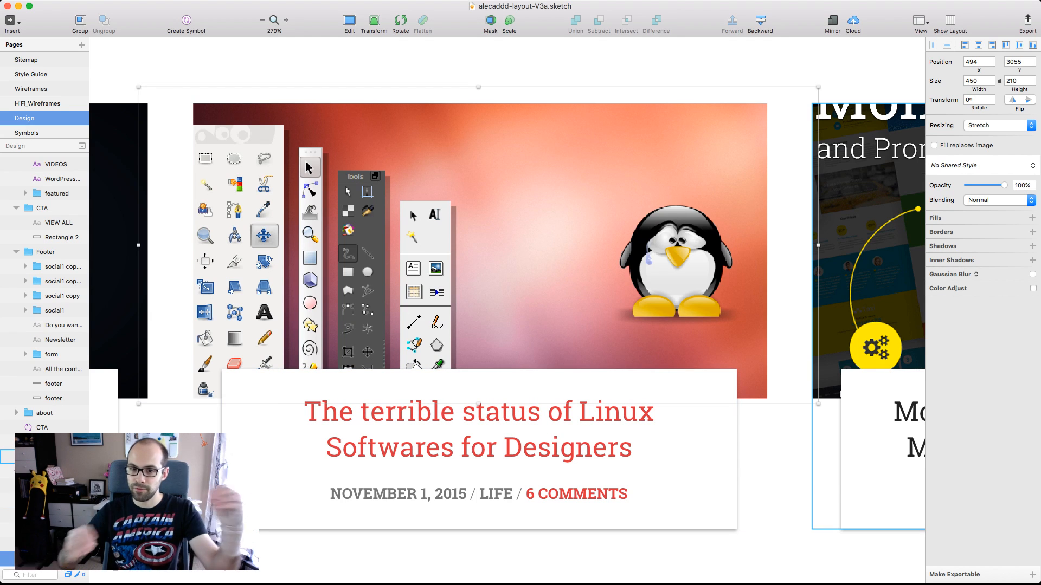
key("Escape")
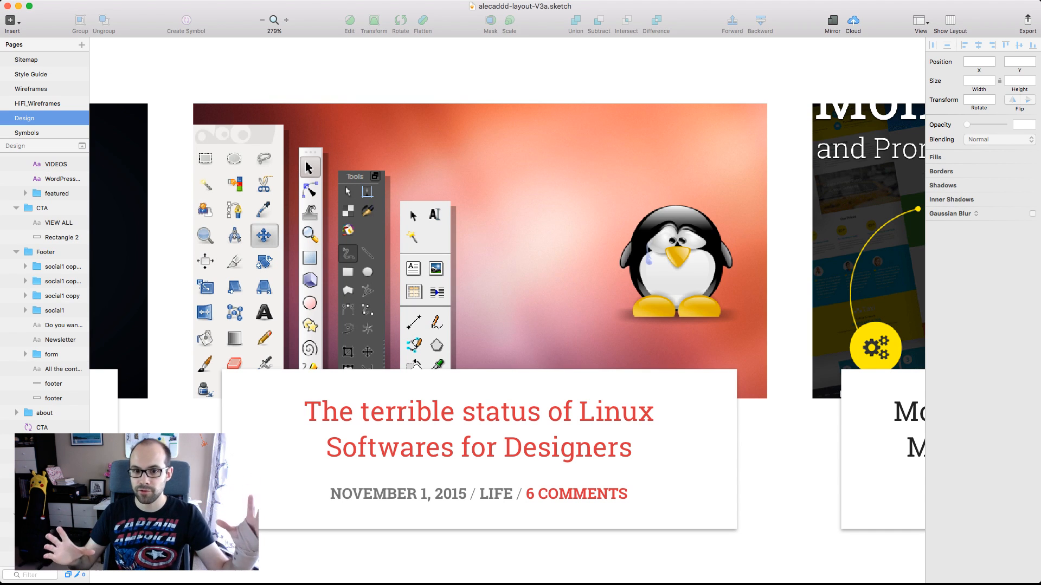
scroll(802, 483, "down", 1)
scroll(803, 482, "up", 2)
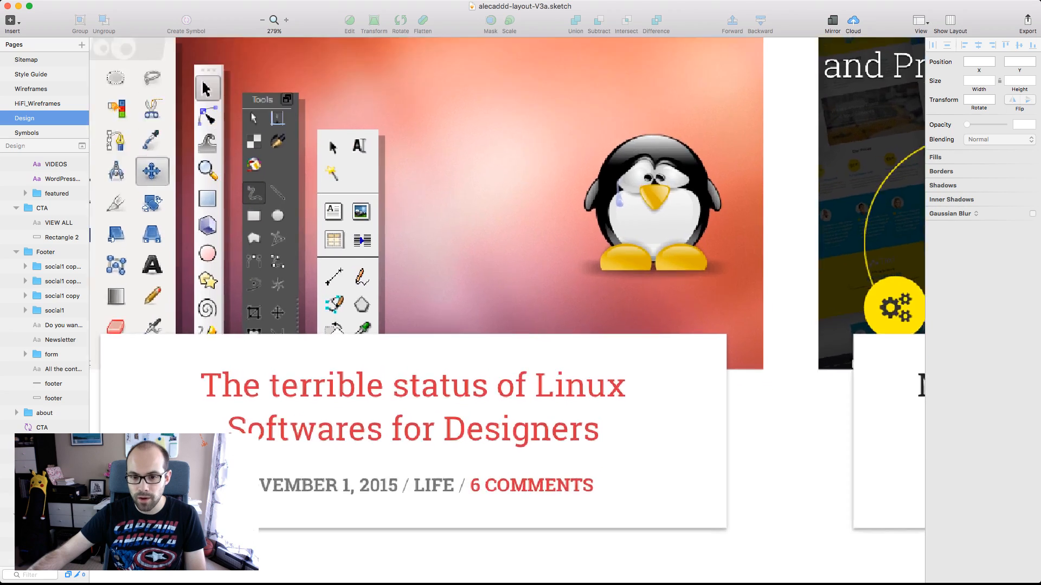
scroll(802, 483, "down", 8)
scroll(796, 461, "right", 6)
scroll(796, 461, "down", 1)
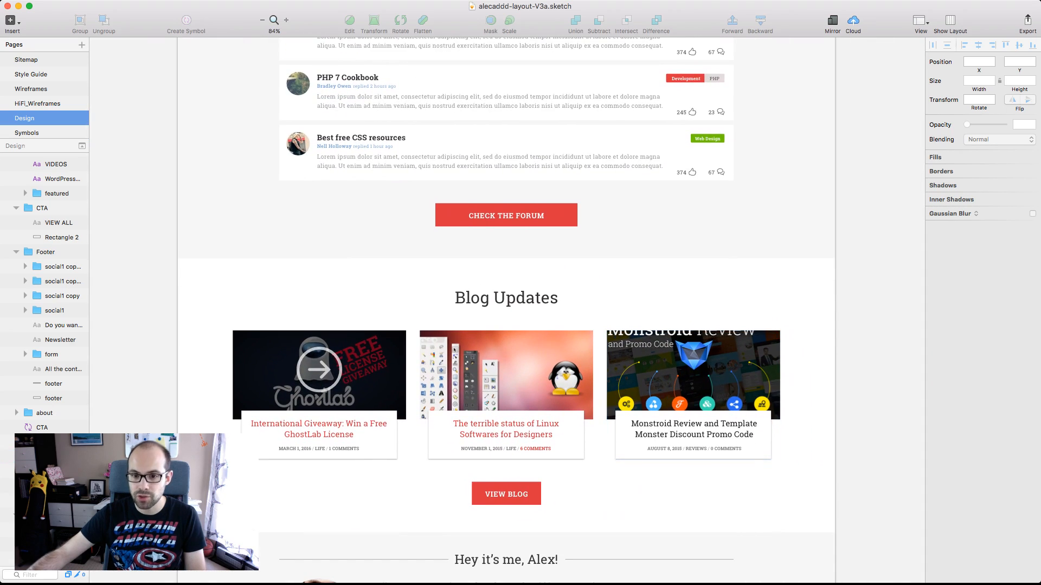
Look through the Blog Updates section, the about block and the Newsletter footer of the page
scroll(796, 460, "down", 2)
scroll(704, 420, "down", 1)
scroll(705, 420, "down", 2)
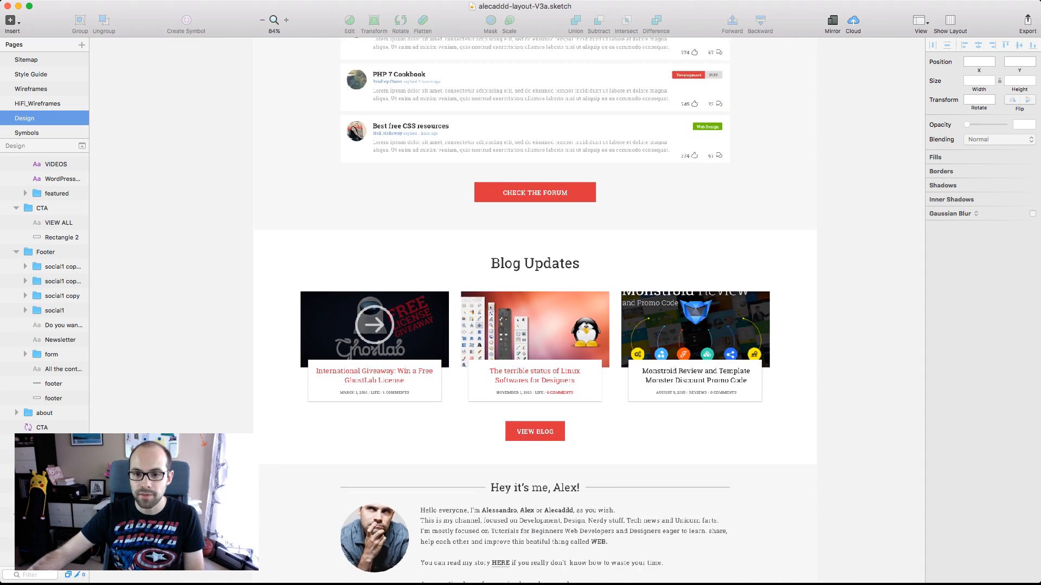
scroll(705, 420, "up", 4)
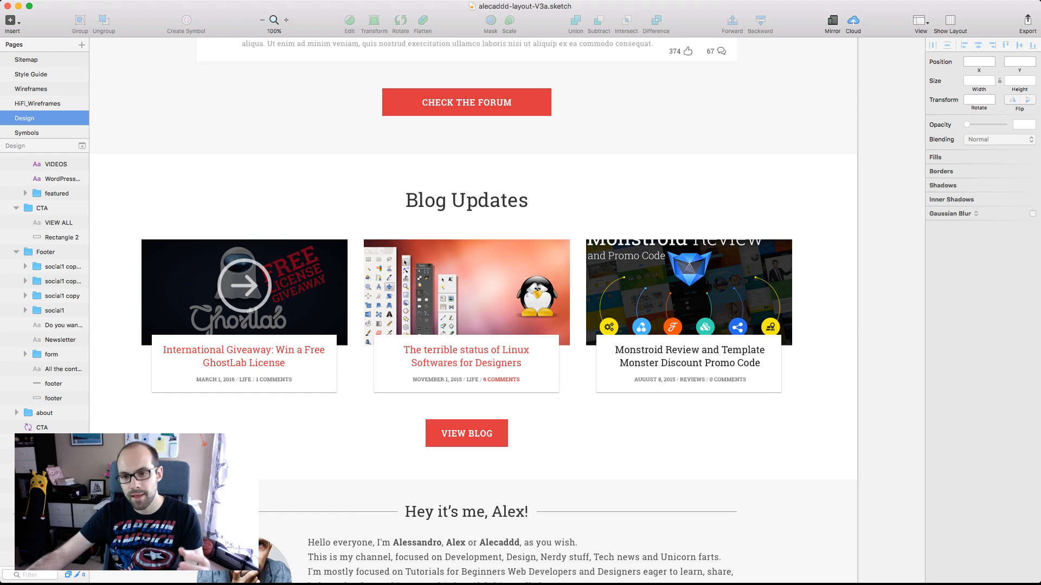
scroll(483, 309, "left", 3)
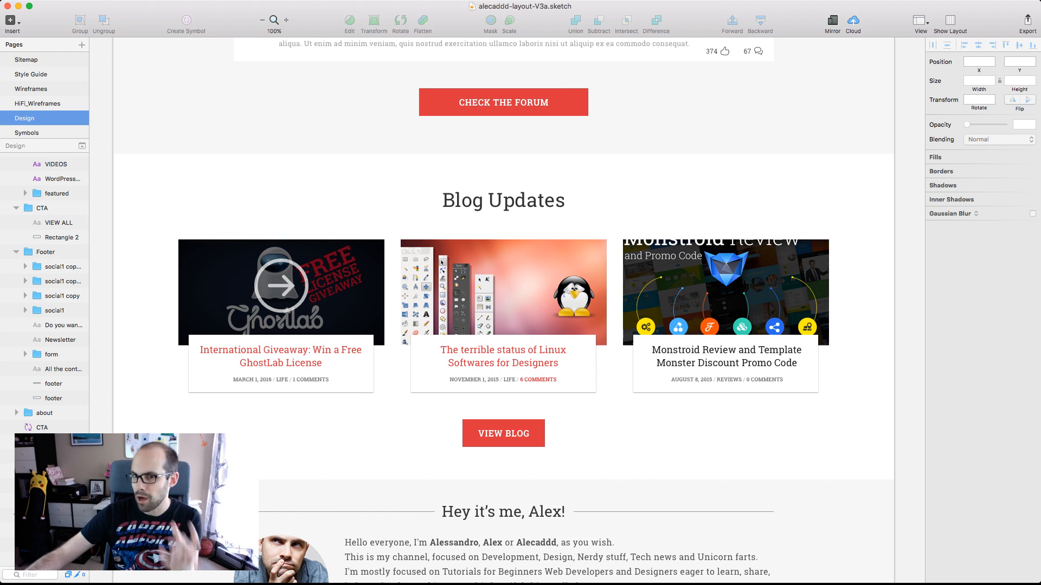
scroll(503, 309, "down", 10)
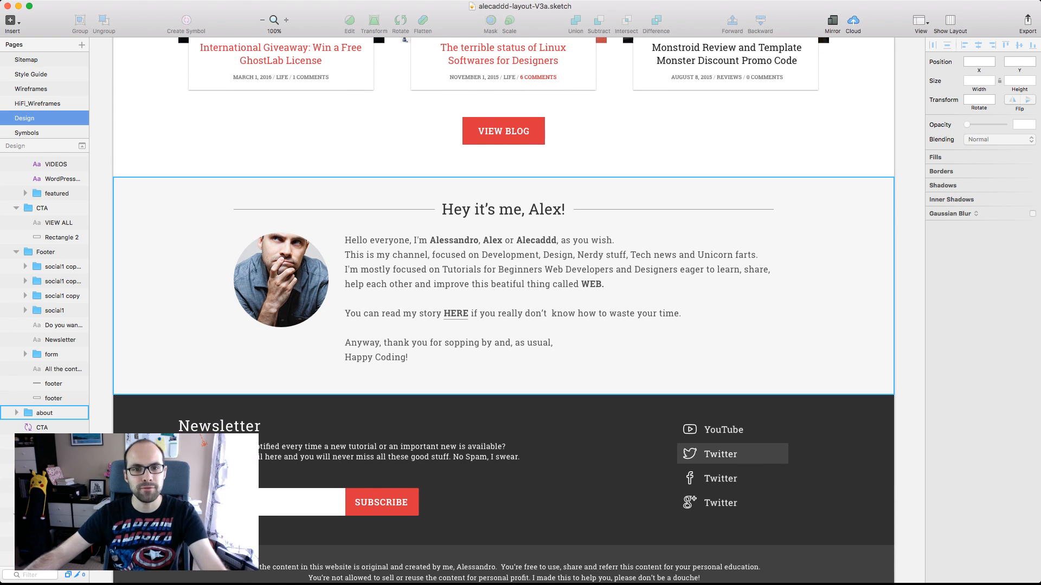
scroll(504, 309, "left", 4)
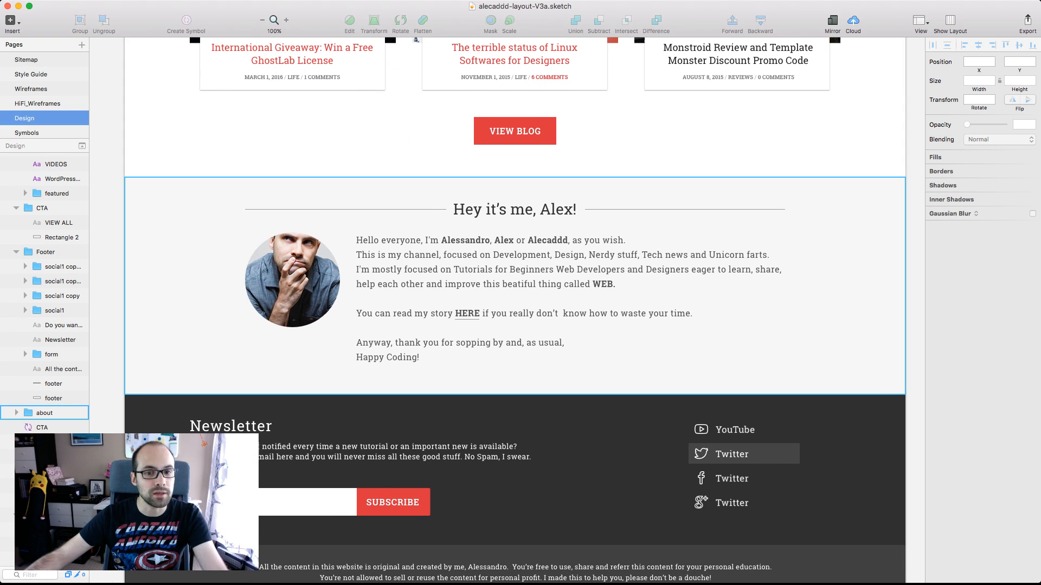
scroll(503, 309, "right", 4)
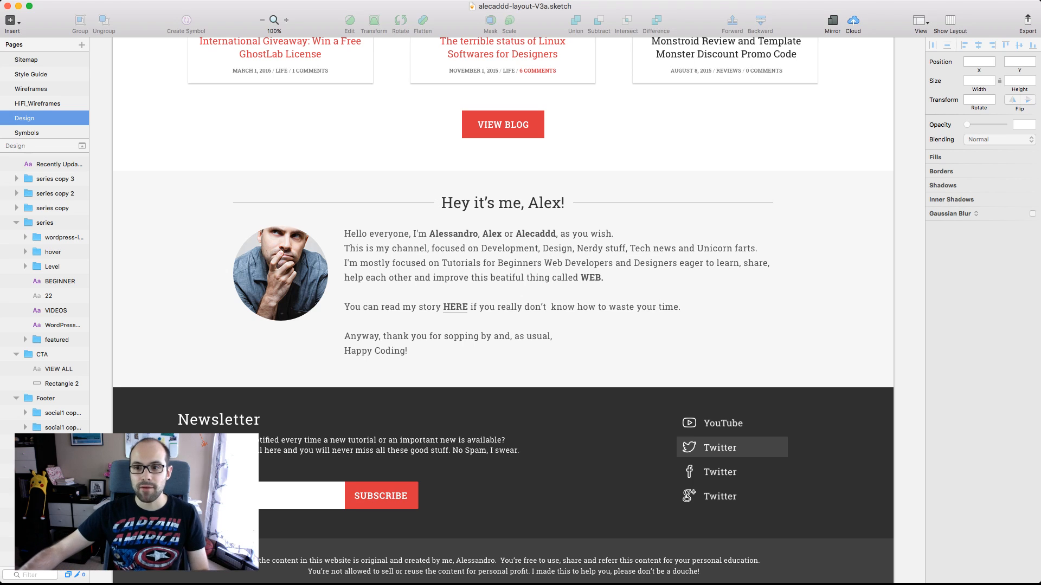
Return to the hero header of the Desktop-Home Hover artboard and compare it with the Desktop-Home Test header
scroll(503, 309, "up", 20)
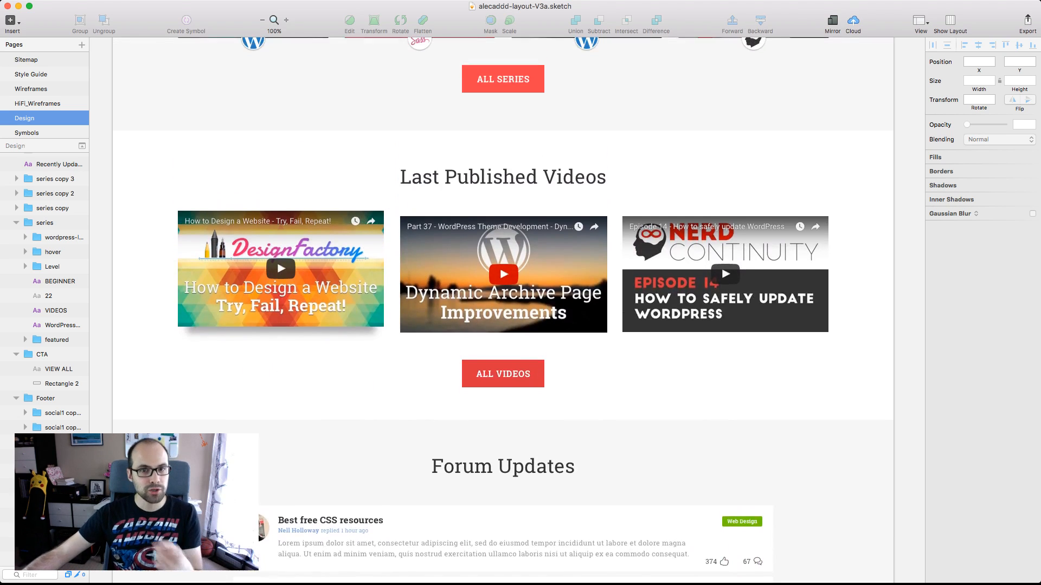
scroll(503, 309, "up", 10)
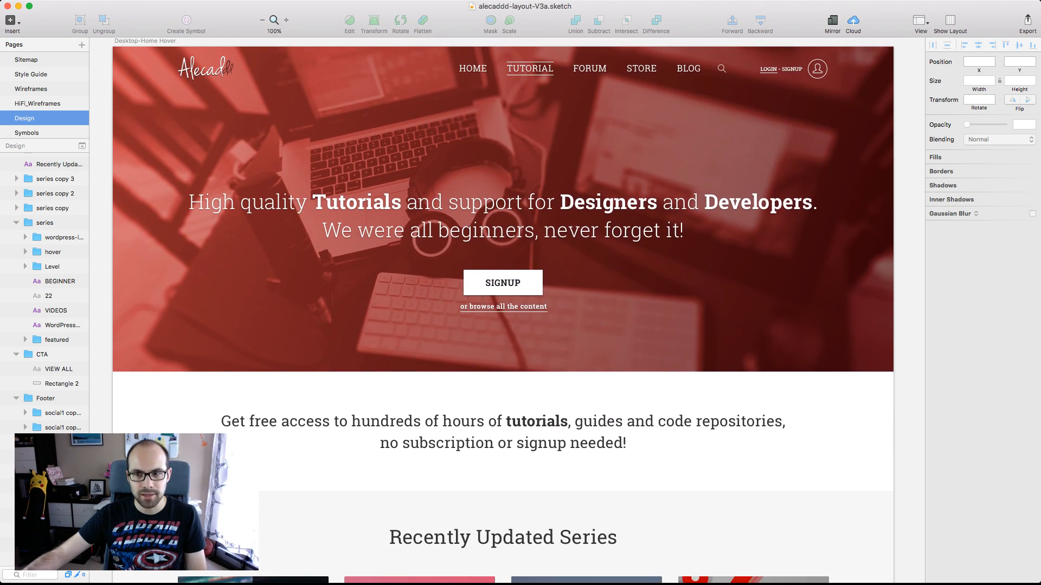
scroll(503, 309, "up", 1)
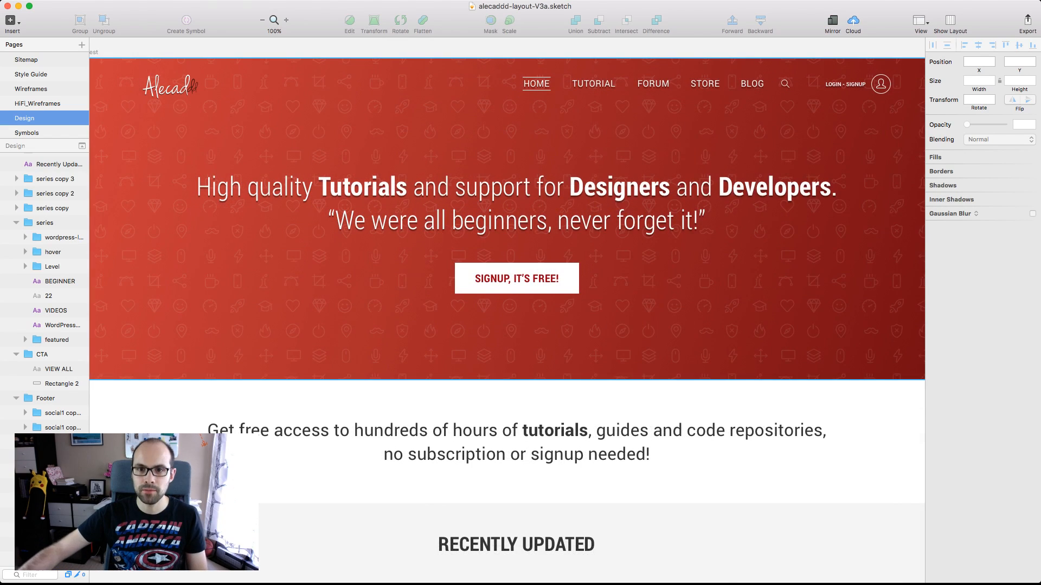
scroll(507, 217, "down", 1)
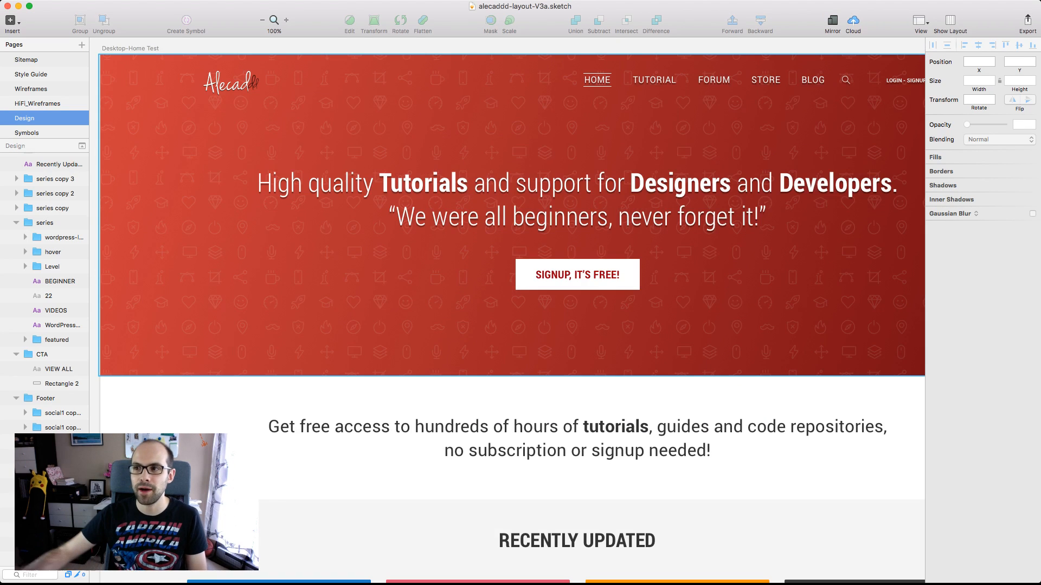
scroll(507, 311, "right", 4)
scroll(507, 311, "left", 1)
scroll(507, 311, "up", 1)
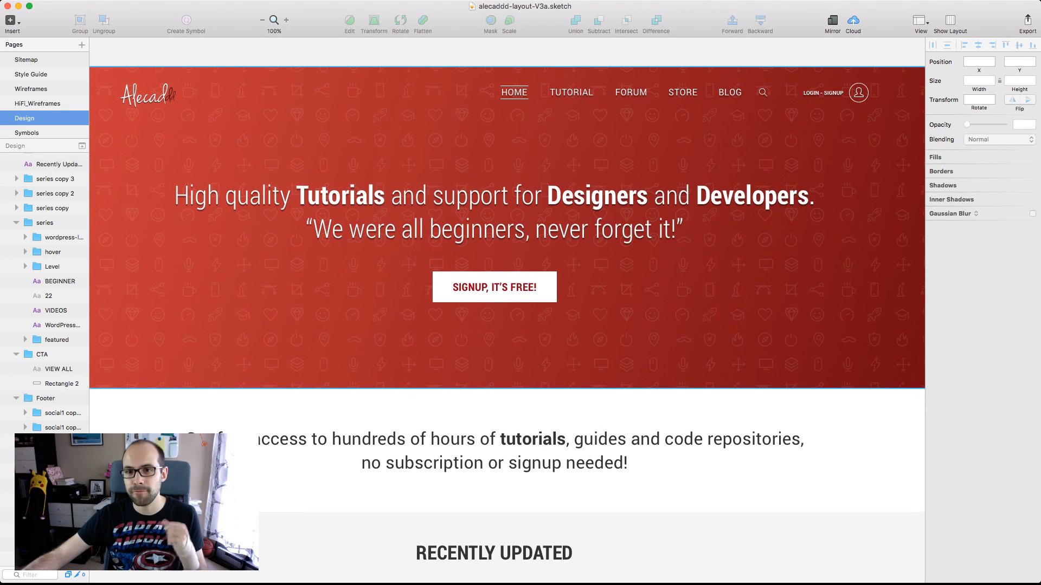
Inspect the text settings of the test header's headline, its TUTORIAL menu link and the introductory paragraph below
left_click(721, 199, "super")
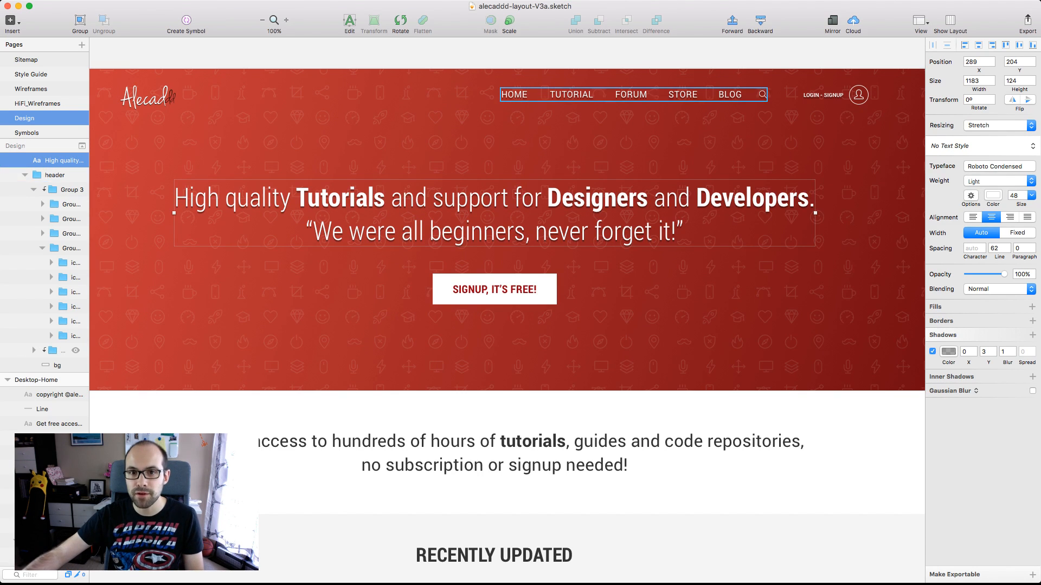
left_click(572, 94, "super")
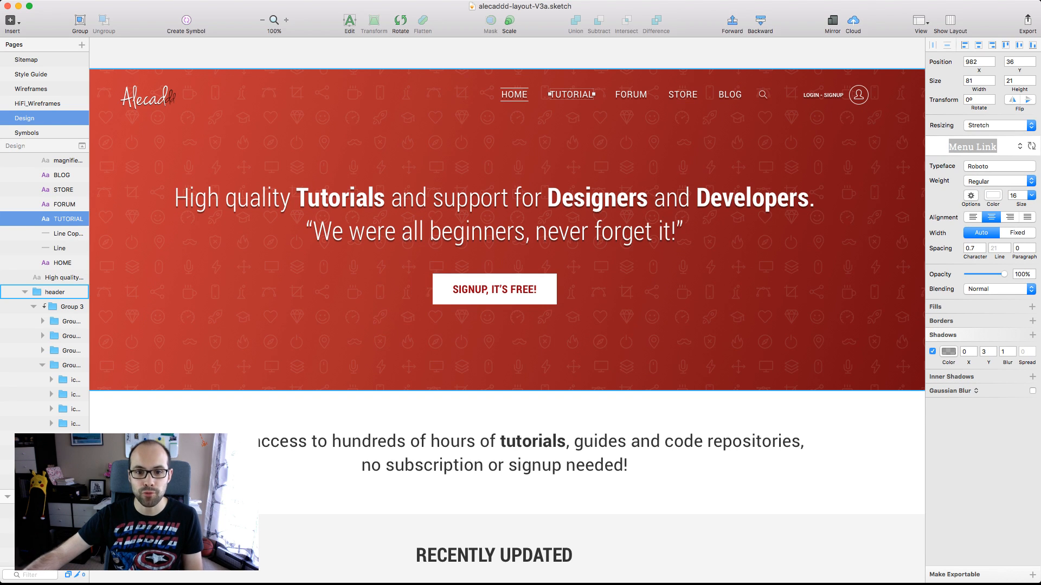
left_click(640, 443)
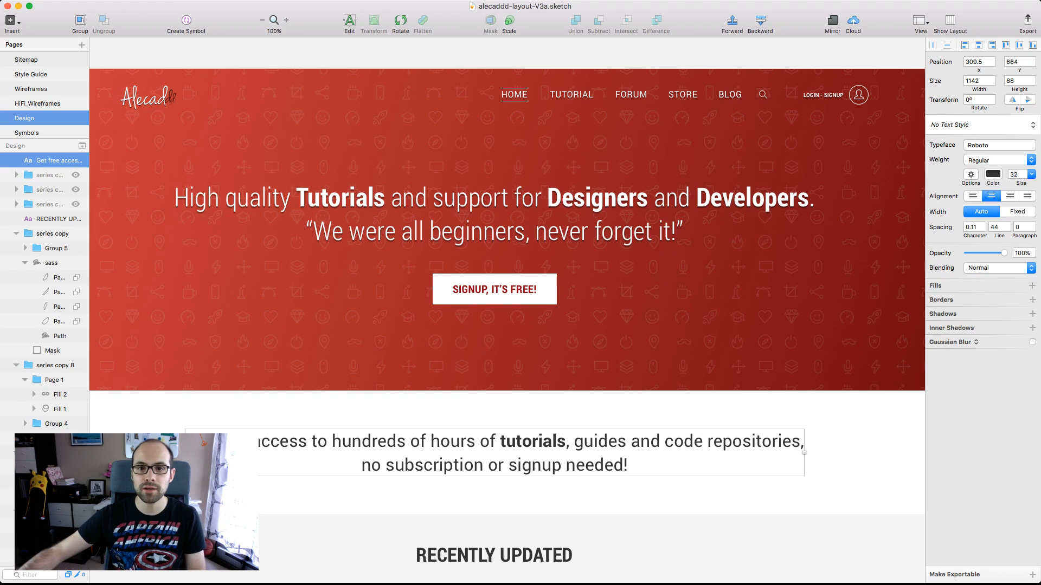
left_click(770, 201)
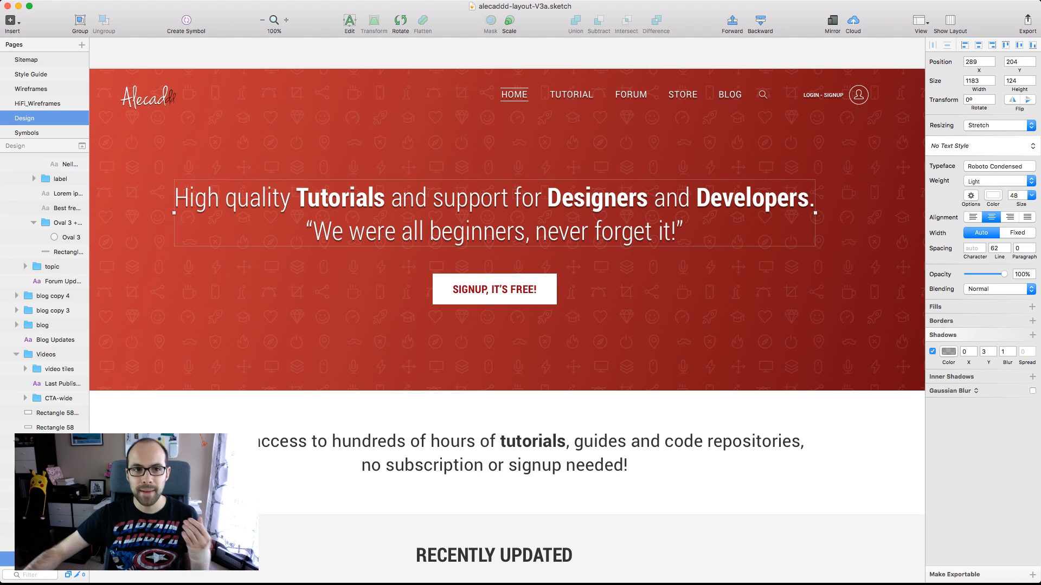
key("Escape")
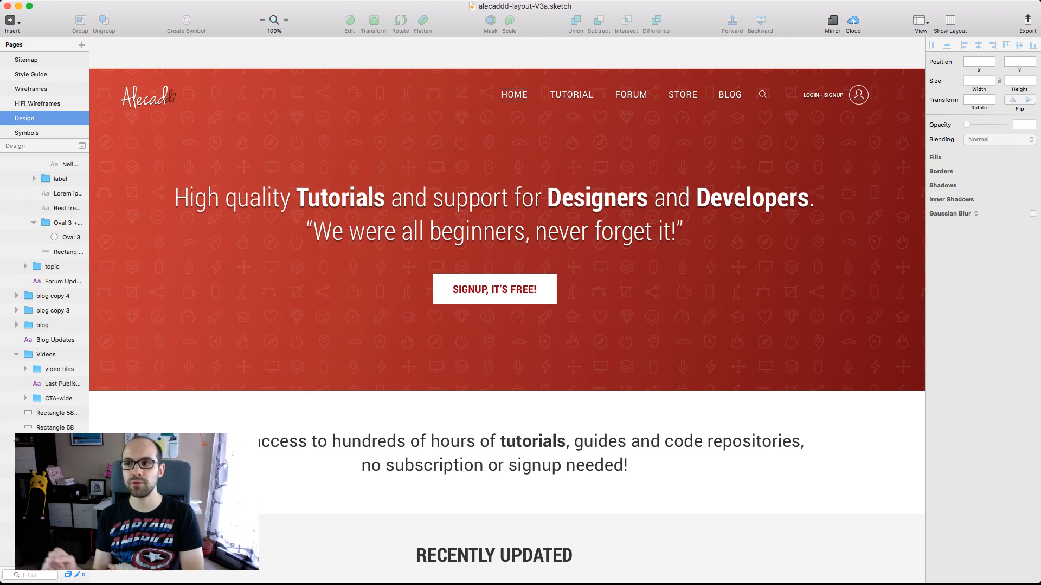
Examine the line-icon pattern of the test header's background up close and inspect two of its mouse icons
scroll(737, 342, "up", 3)
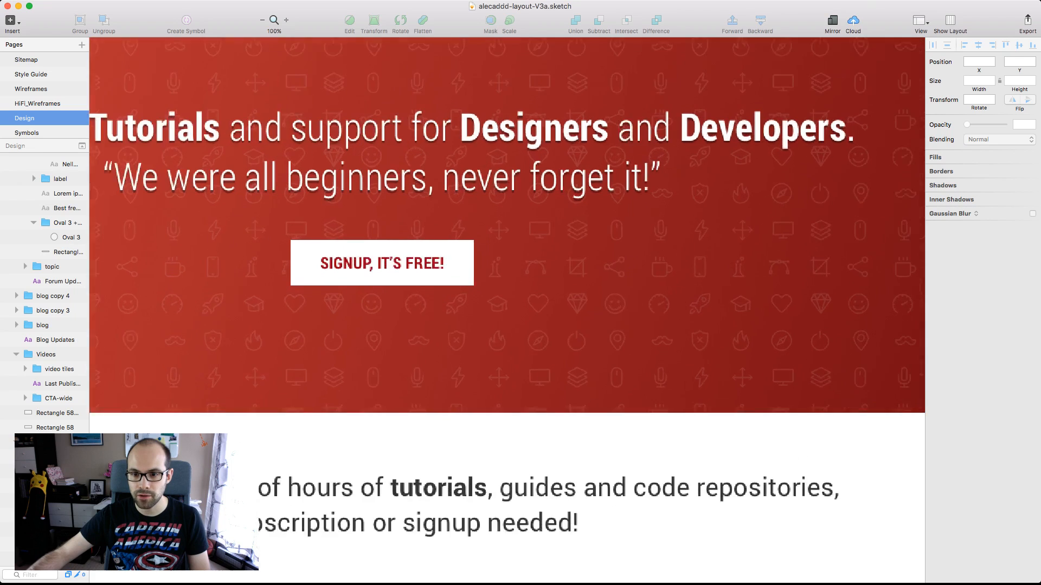
scroll(683, 336, "up", 5)
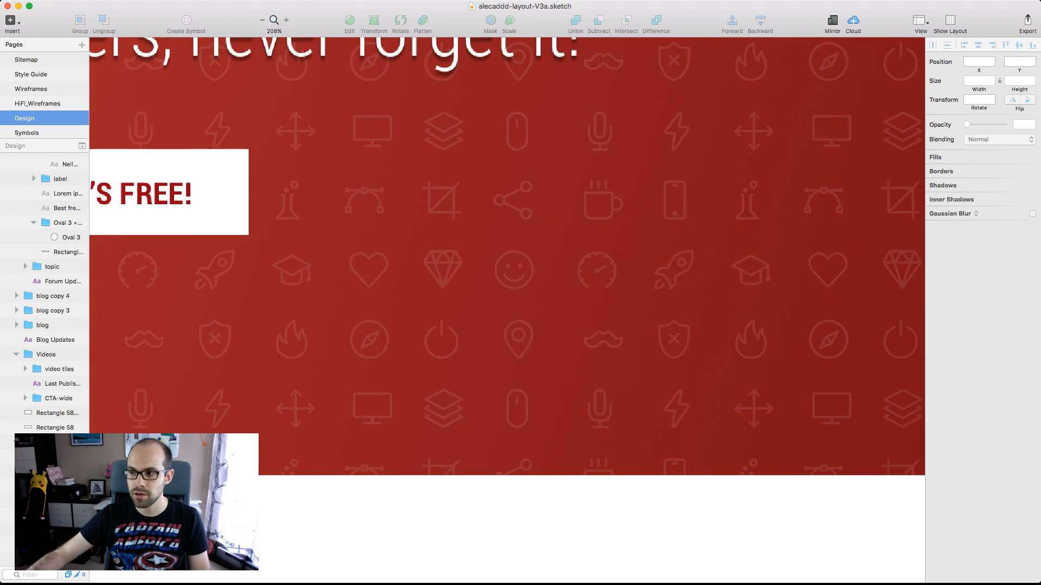
scroll(683, 325, "left", 20)
scroll(683, 325, "up", 3)
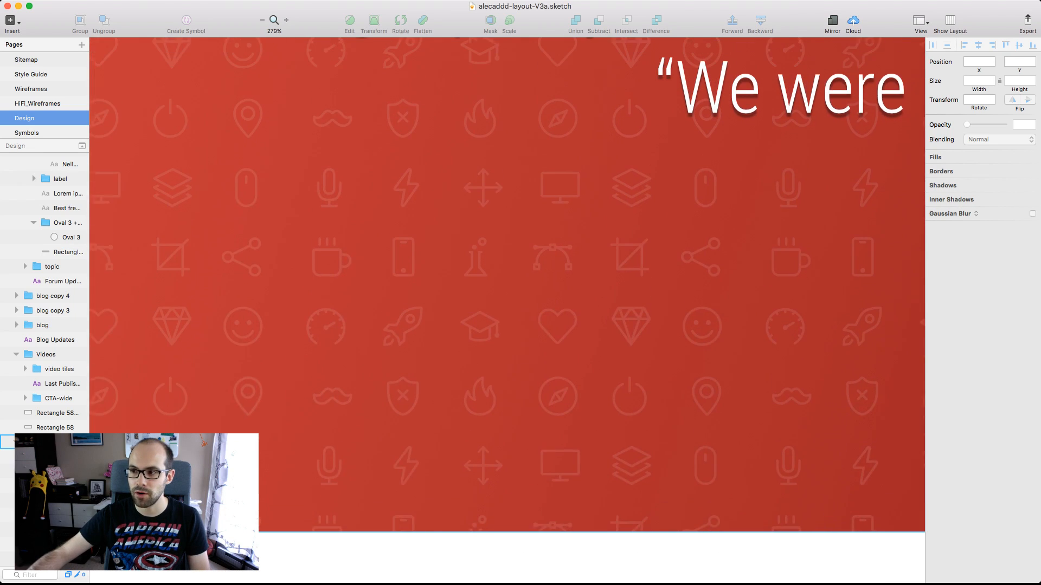
scroll(507, 301, "up", 3)
scroll(507, 301, "left", 5)
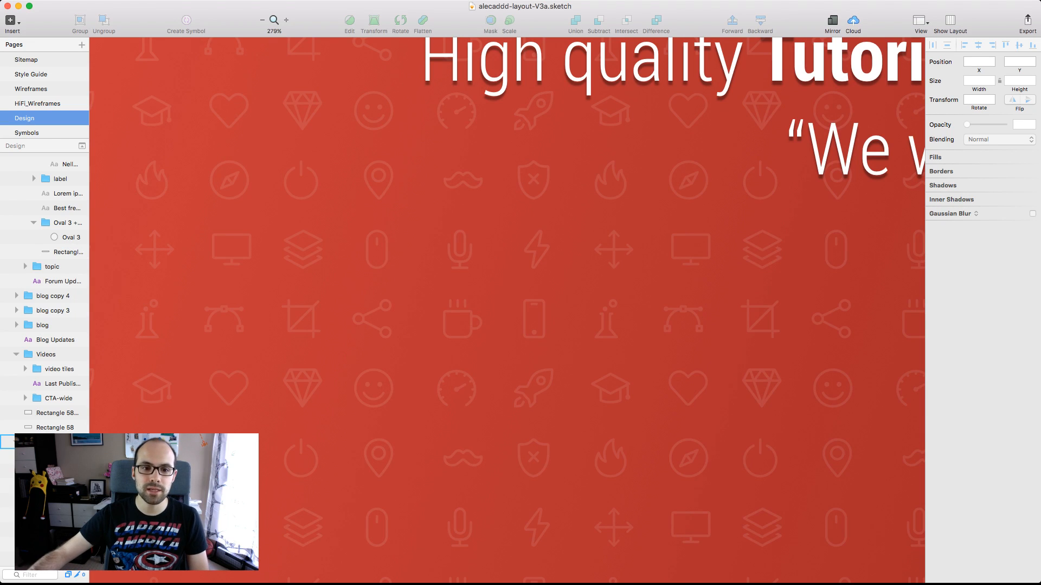
scroll(377, 271, "up", 2)
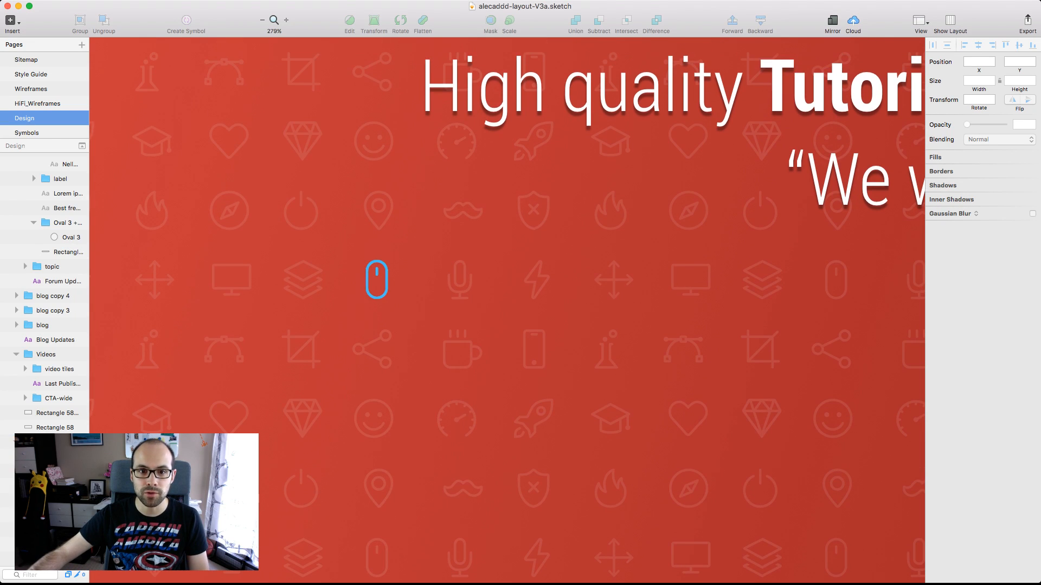
left_click(377, 271, "super")
scroll(376, 270, "down", 5)
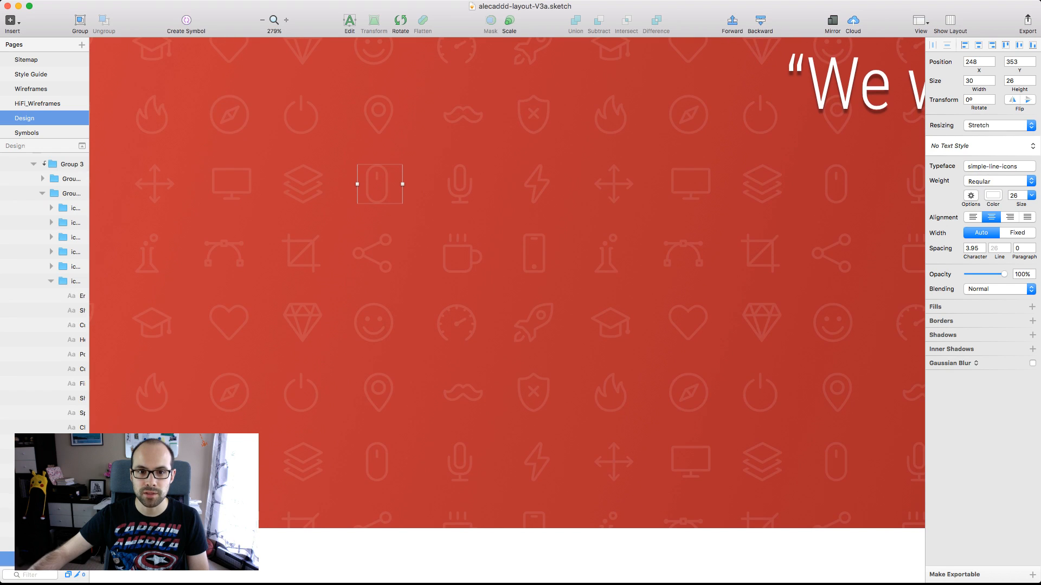
left_click(377, 462, "super")
scroll(377, 462, "up", 1)
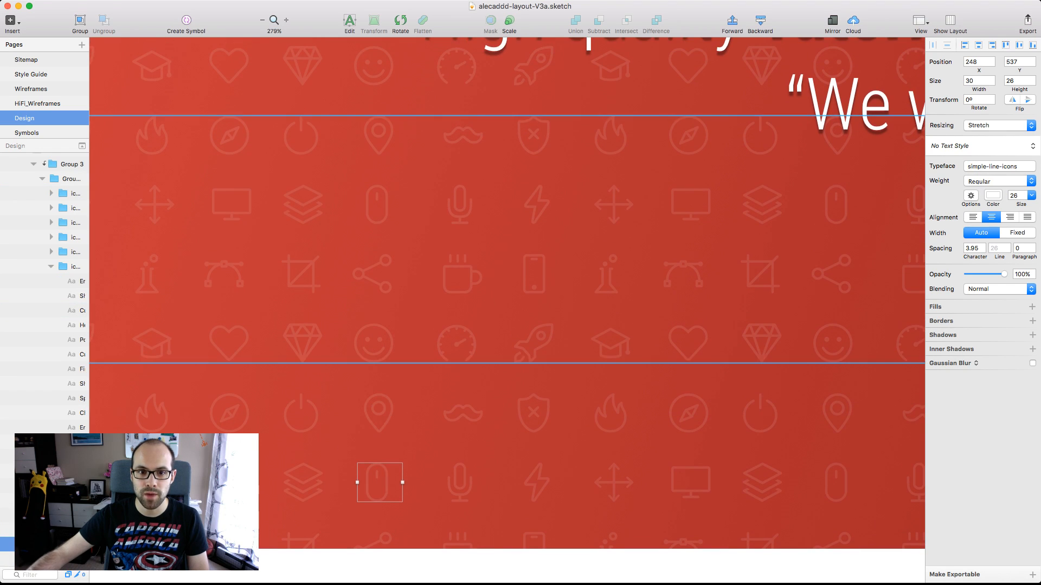
left_click(309, 161, "super")
left_click_drag(309, 161, 463, 287)
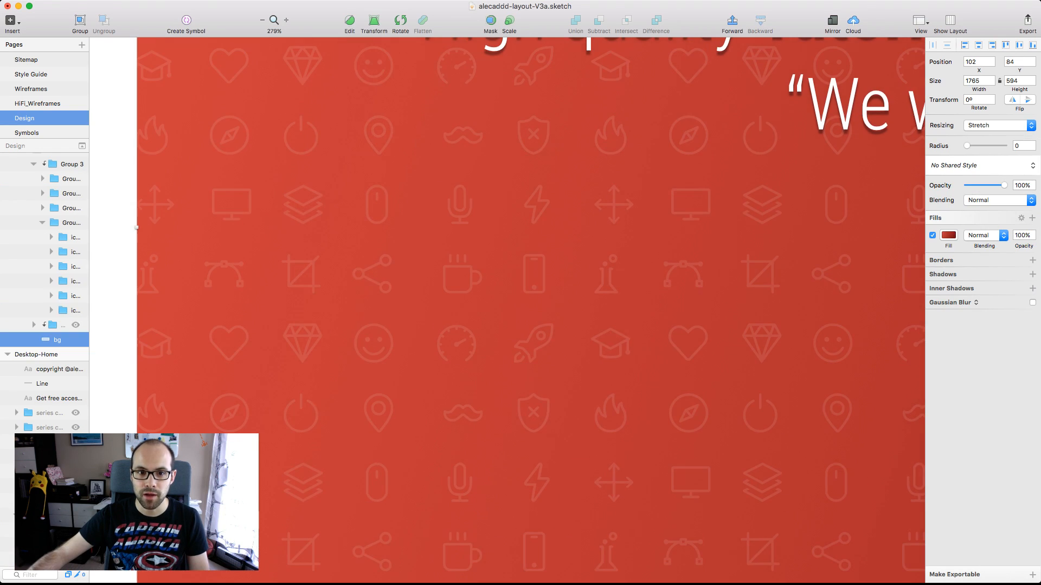
key("super+z")
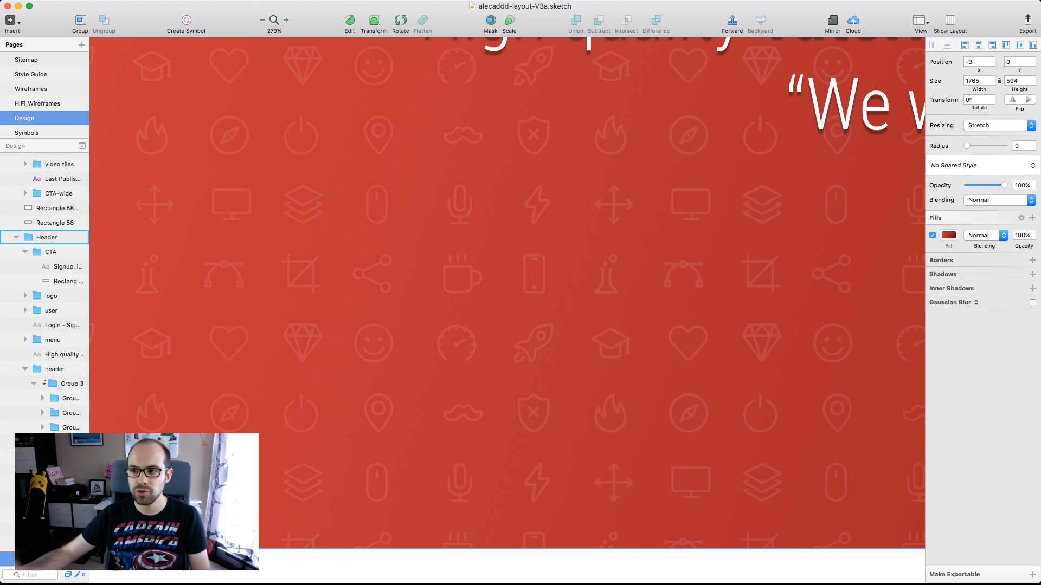
Review the complete test header with its icon pattern, menu, headline and signup button at 100% zoom
scroll(544, 390, "down", 1)
scroll(544, 390, "up", 1)
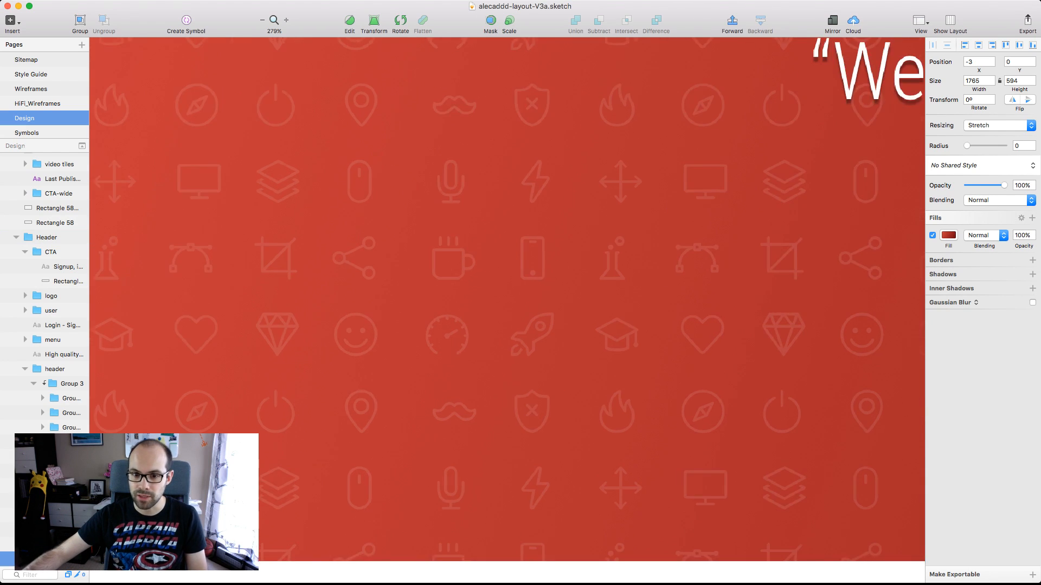
scroll(544, 390, "down", 6)
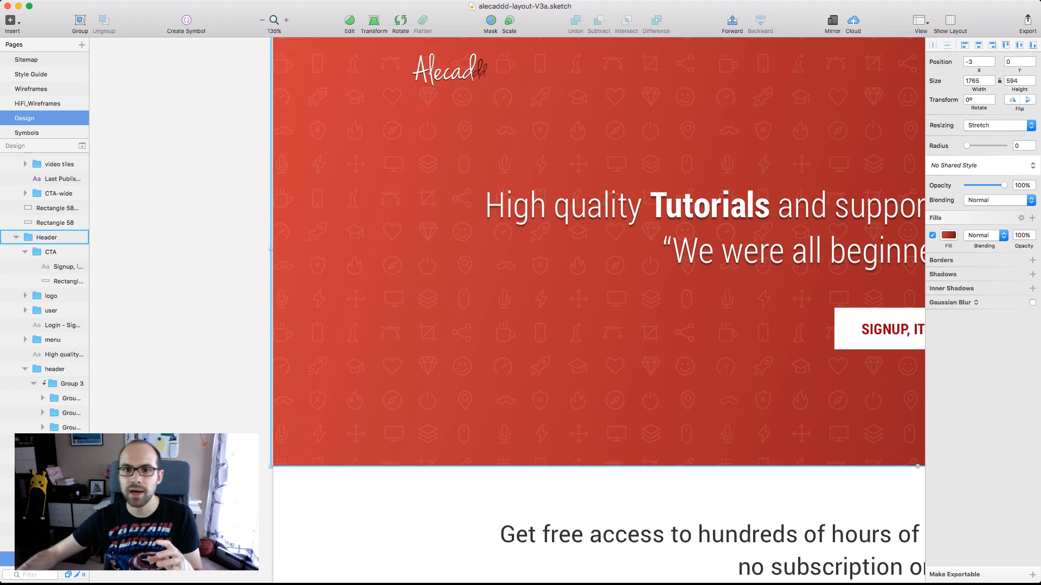
scroll(507, 311, "right", 5)
scroll(507, 310, "up", 2)
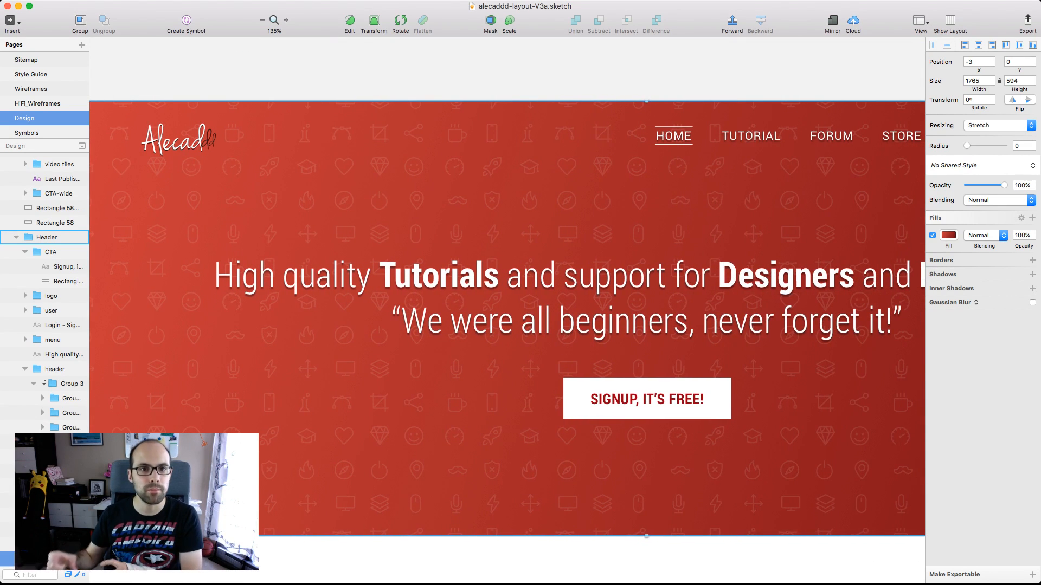
key("super+0")
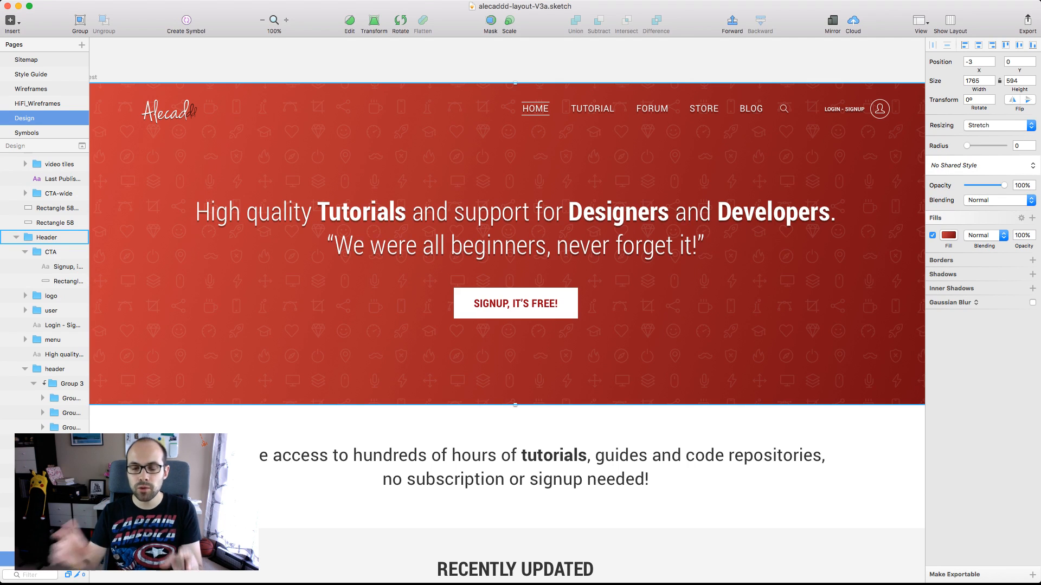
scroll(507, 326, "right", 3)
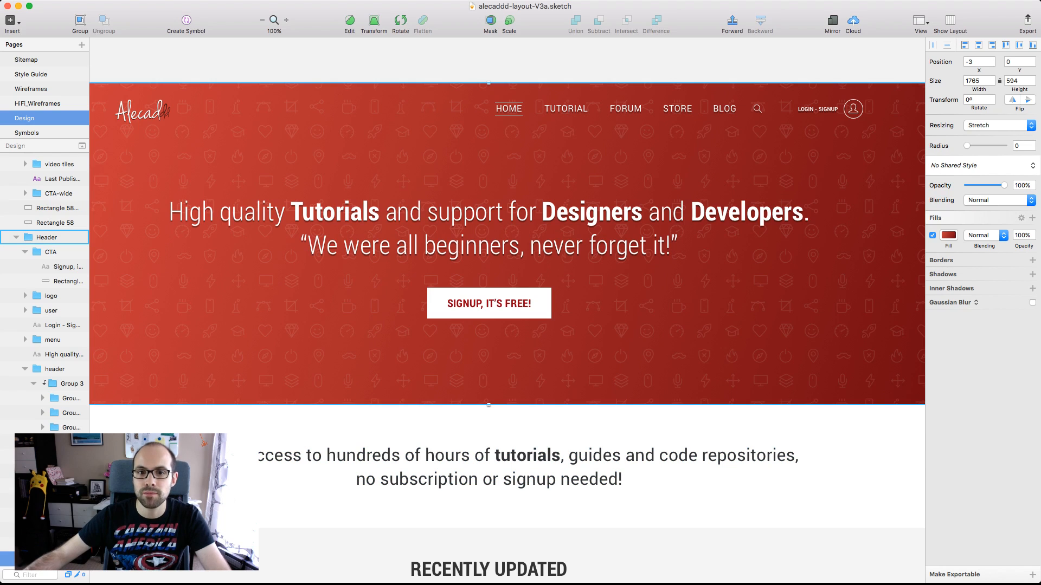
Inspect the signup button's label in the Desktop-Home Test header and compare it with the one in Desktop-Home Hover
left_click(489, 304)
left_click(488, 304, "super")
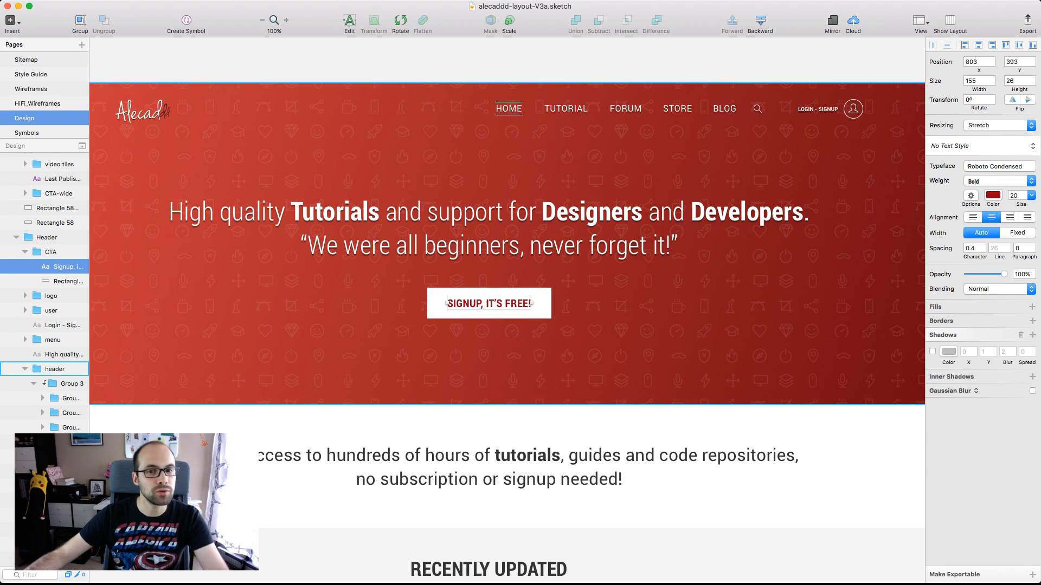
key("Escape")
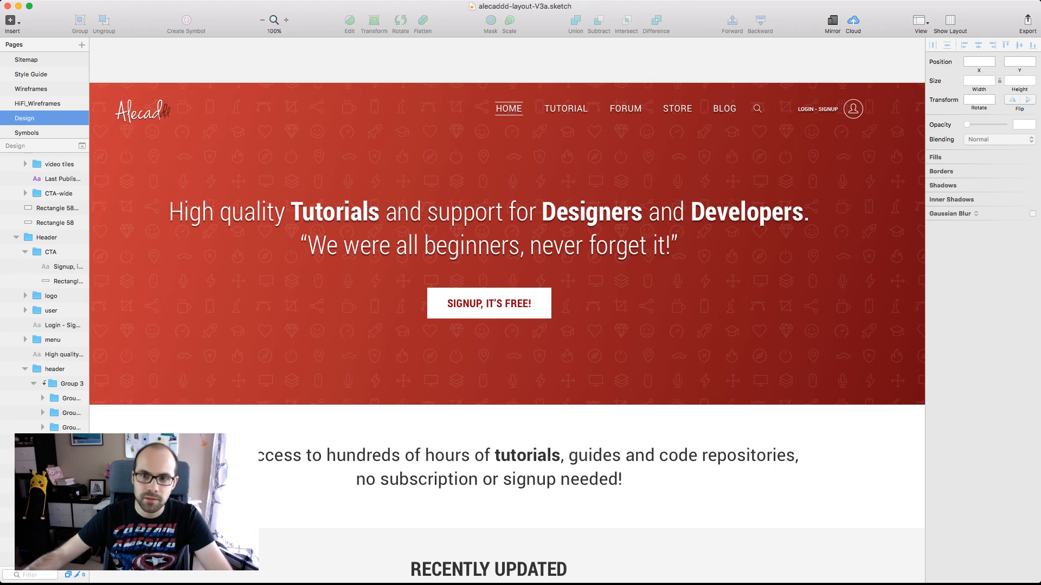
scroll(507, 244, "left", 2)
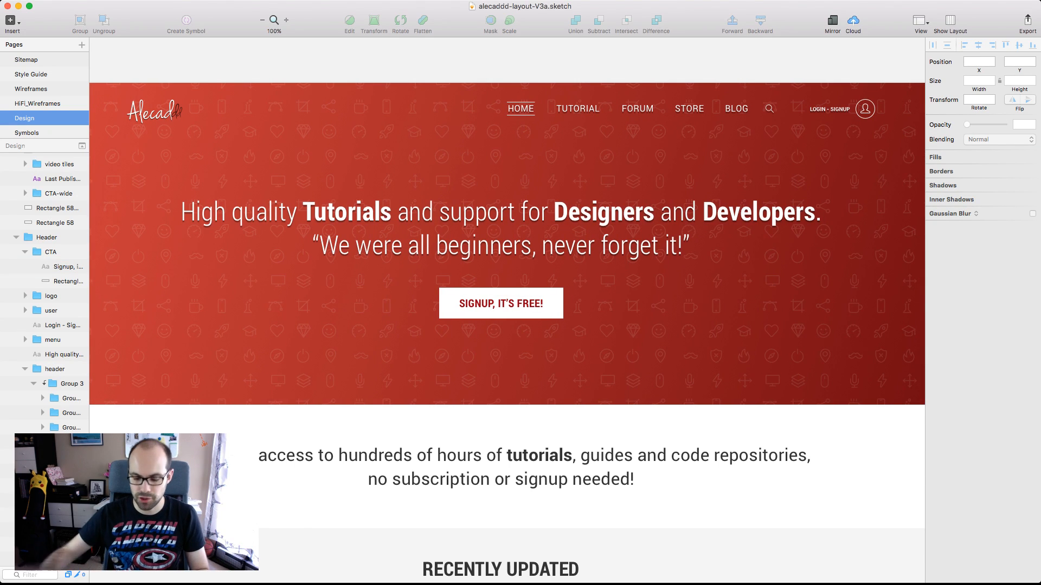
scroll(507, 244, "left", 15)
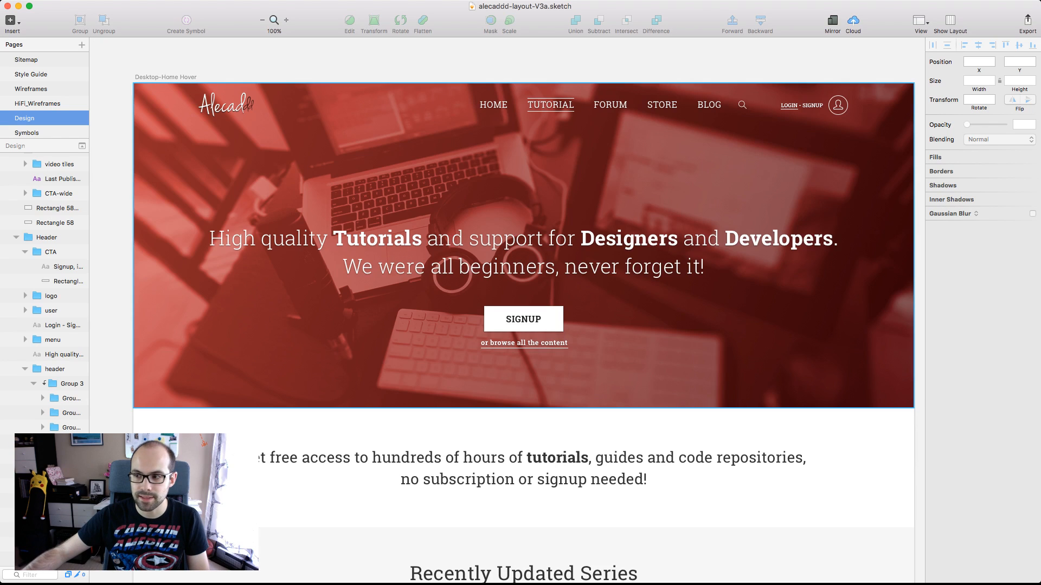
left_click(507, 320)
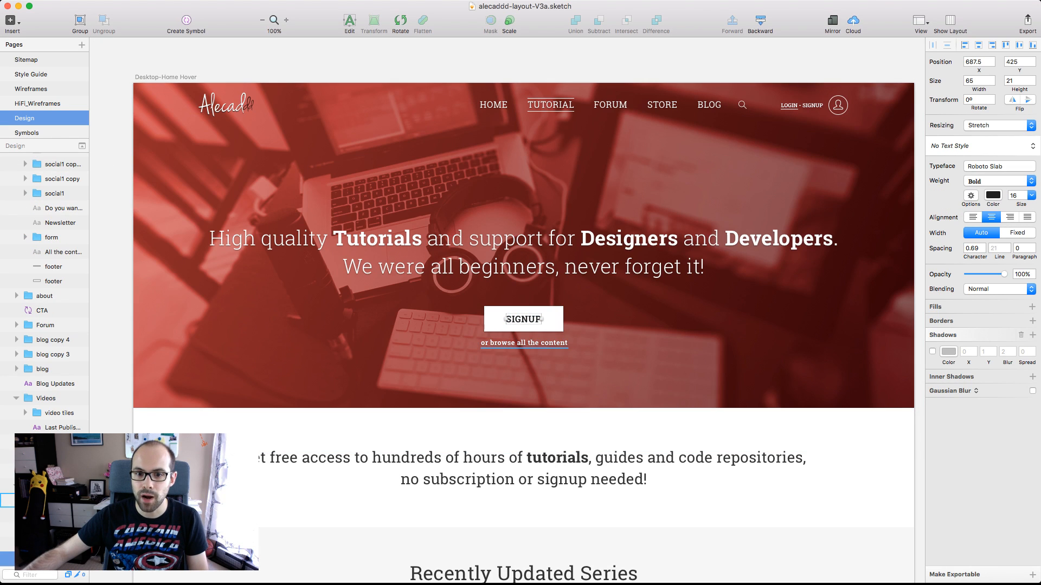
Inspect the text settings of the "or browse all the content" link beneath the signup button in Desktop-Home Hover
left_click(524, 342)
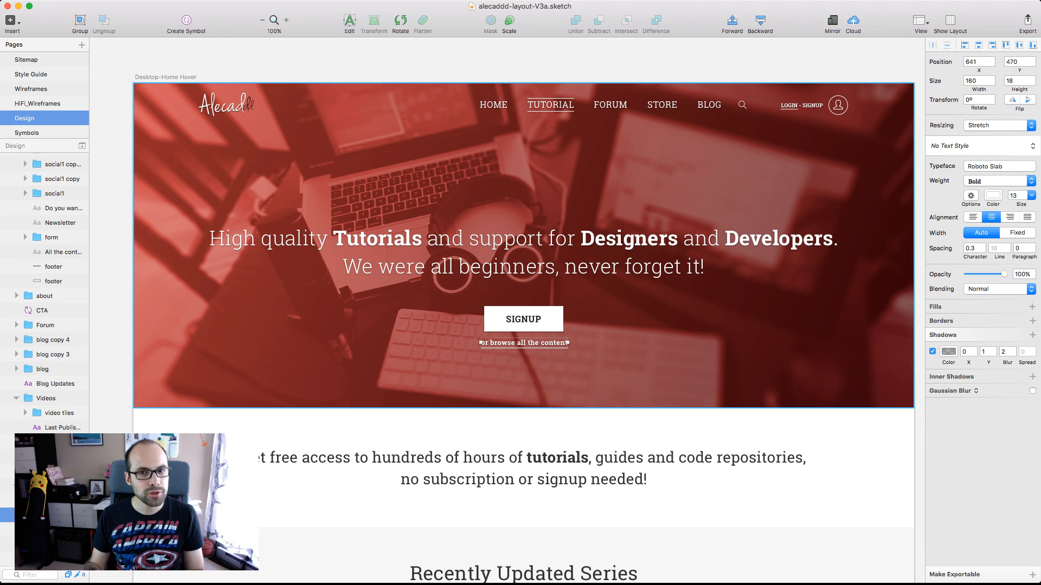
key("Left")
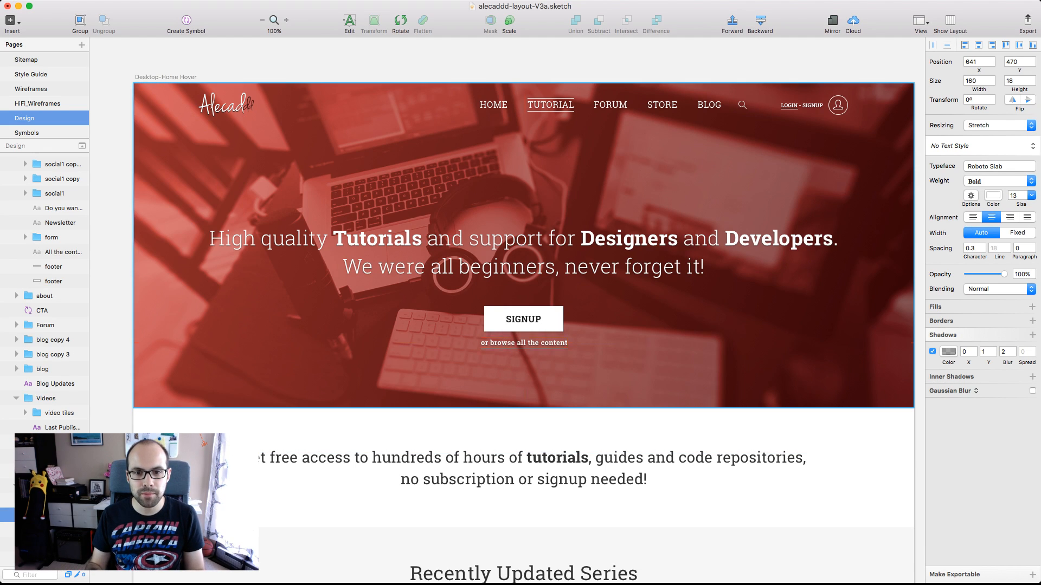
key("alt")
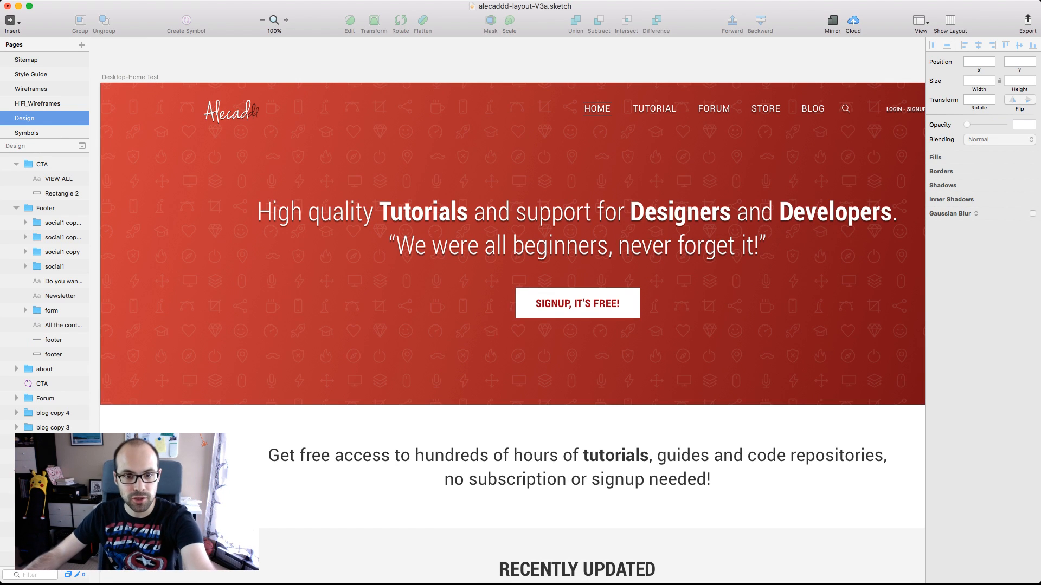
Review the Desktop-Home Test header together with the introductory paragraph and the start of the section below it
scroll(507, 244, "right", 4)
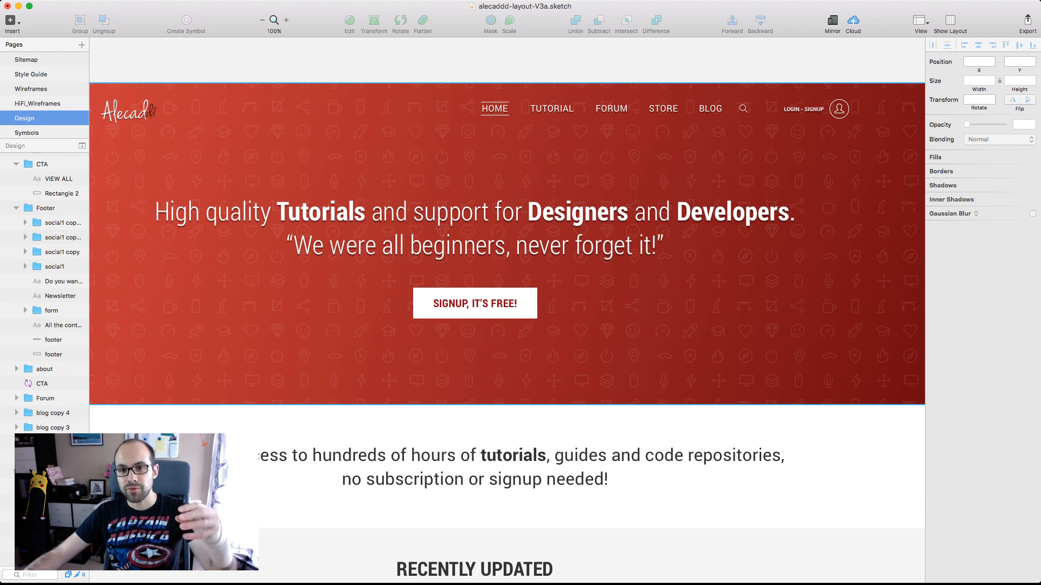
scroll(507, 244, "left", 2)
scroll(507, 244, "down", 1)
scroll(507, 244, "down", 5)
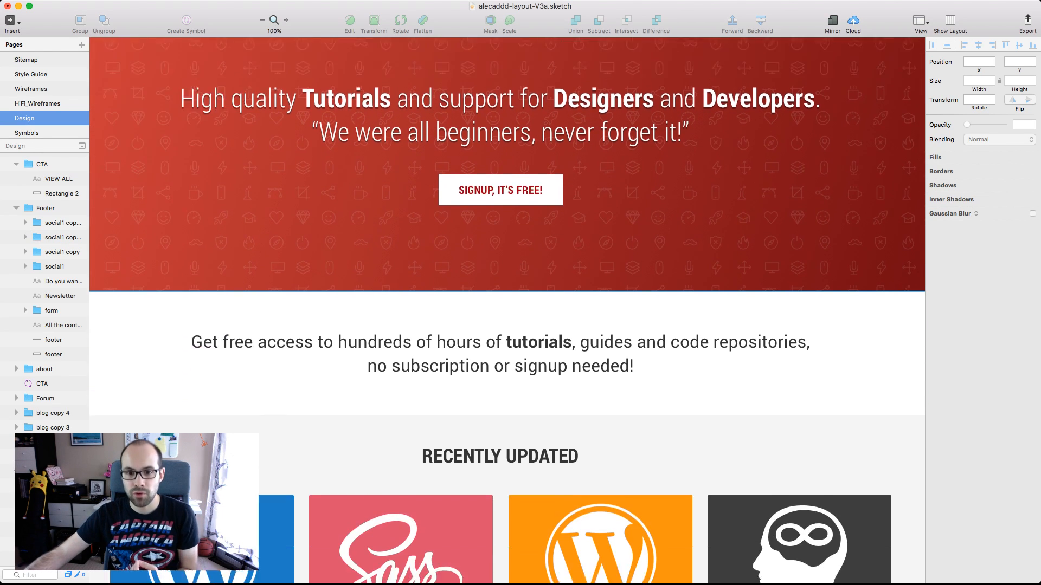
scroll(507, 244, "up", 5)
scroll(507, 244, "up", 2)
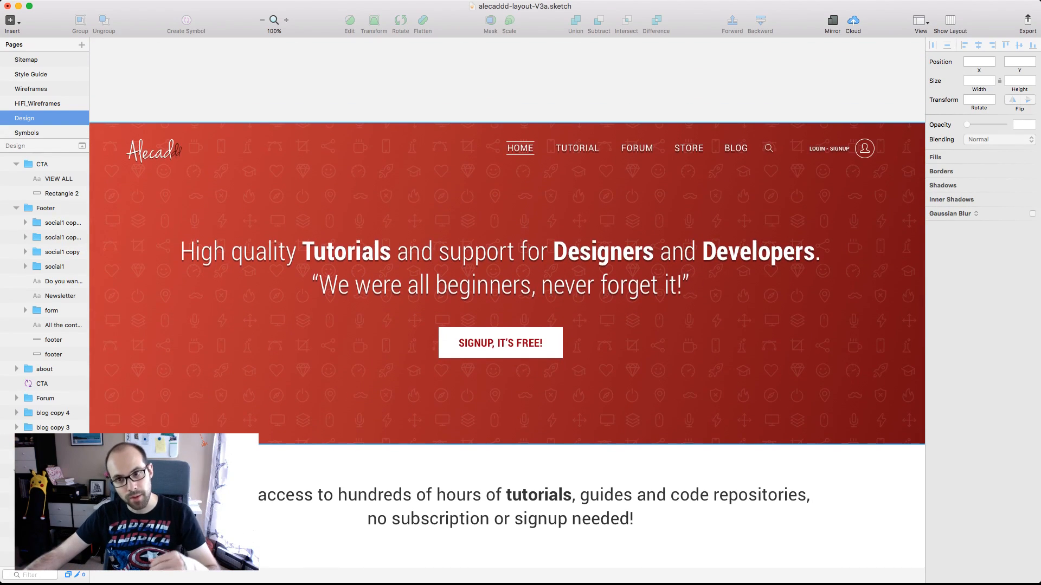
scroll(507, 244, "down", 3)
scroll(507, 244, "up", 1)
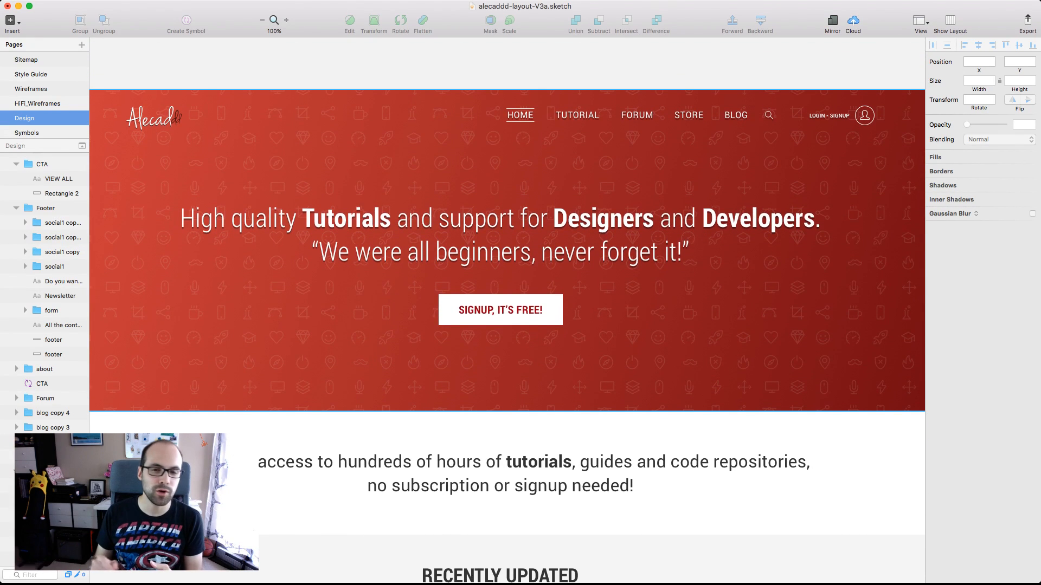
scroll(507, 244, "right", 1)
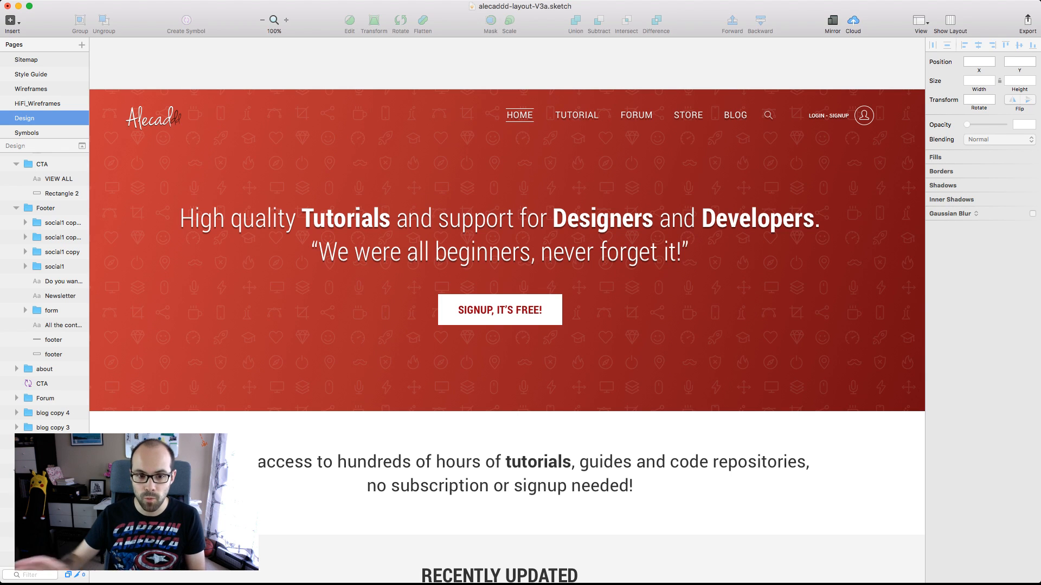
Inspect the introductory paragraph's text settings in Desktop-Home Test and view the RECENTLY UPDATED section beneath it
left_click(500, 474)
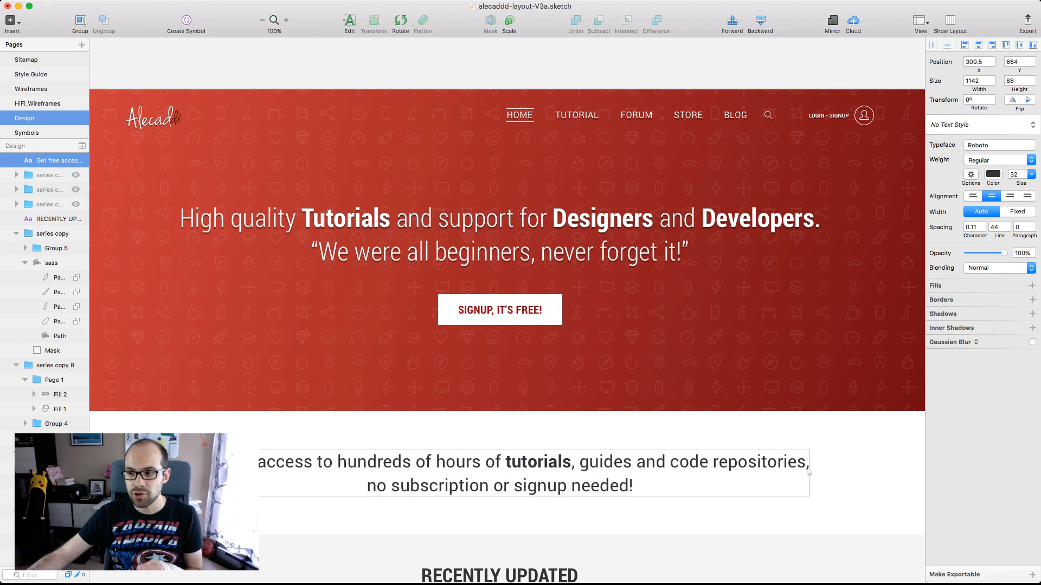
scroll(507, 328, "down", 2)
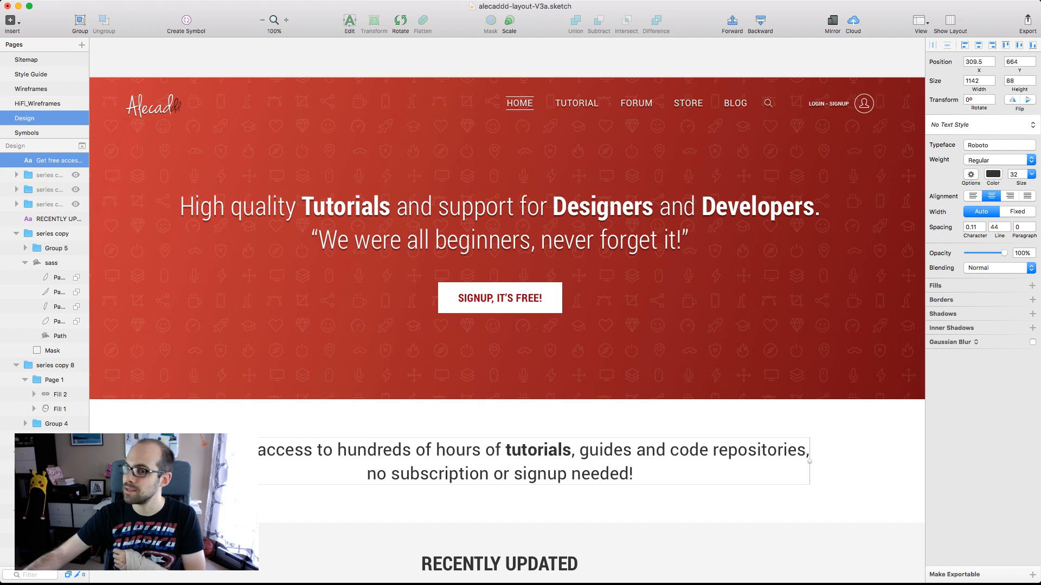
scroll(507, 320, "down", 5)
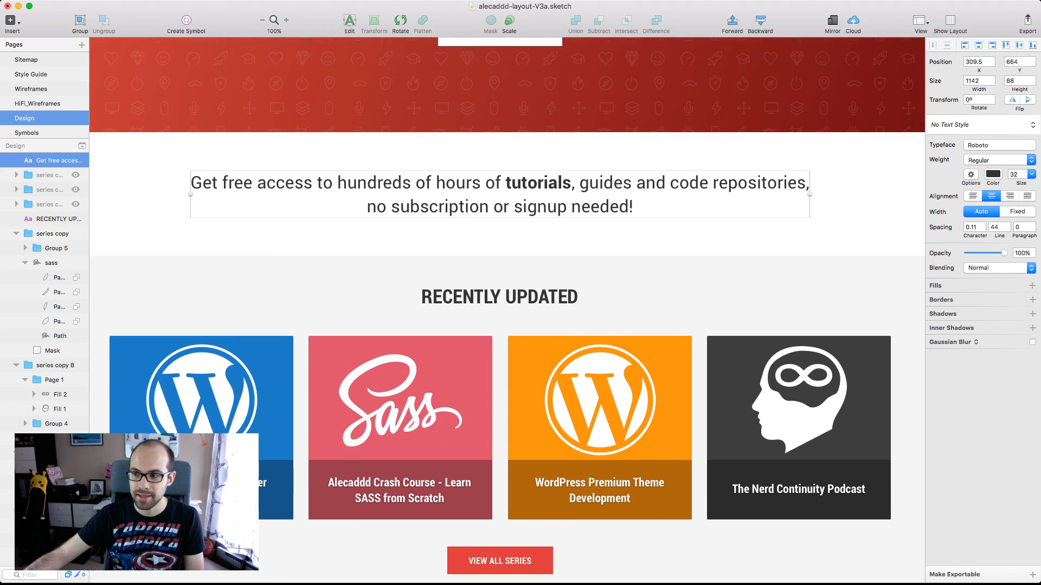
scroll(506, 304, "down", 3)
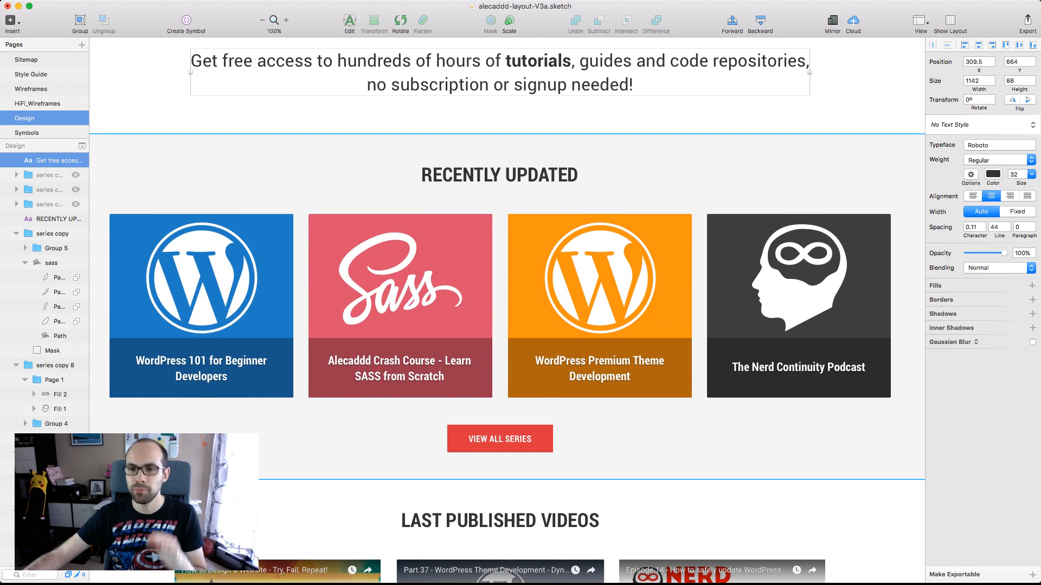
scroll(507, 304, "down", 1)
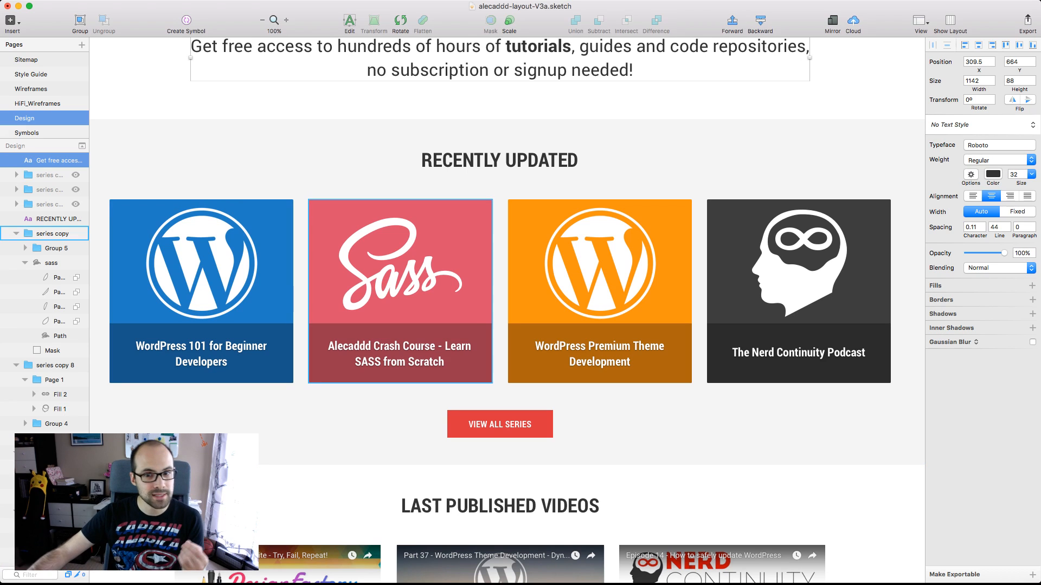
Inspect the Sass, WordPress and Nerd Continuity Podcast series tiles in the RECENTLY UPDATED section
left_click(401, 291)
left_click(599, 291)
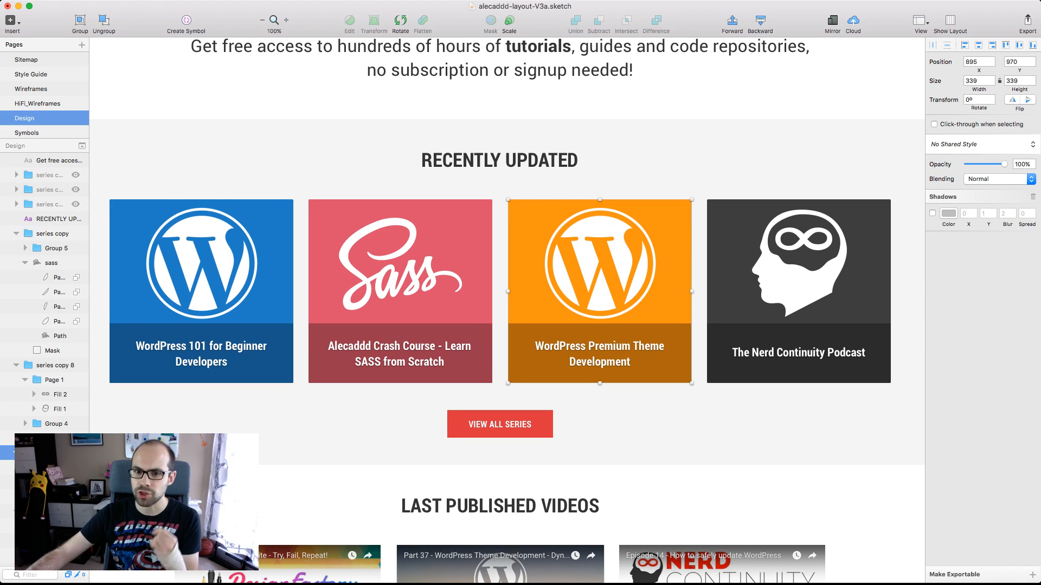
left_click(202, 291)
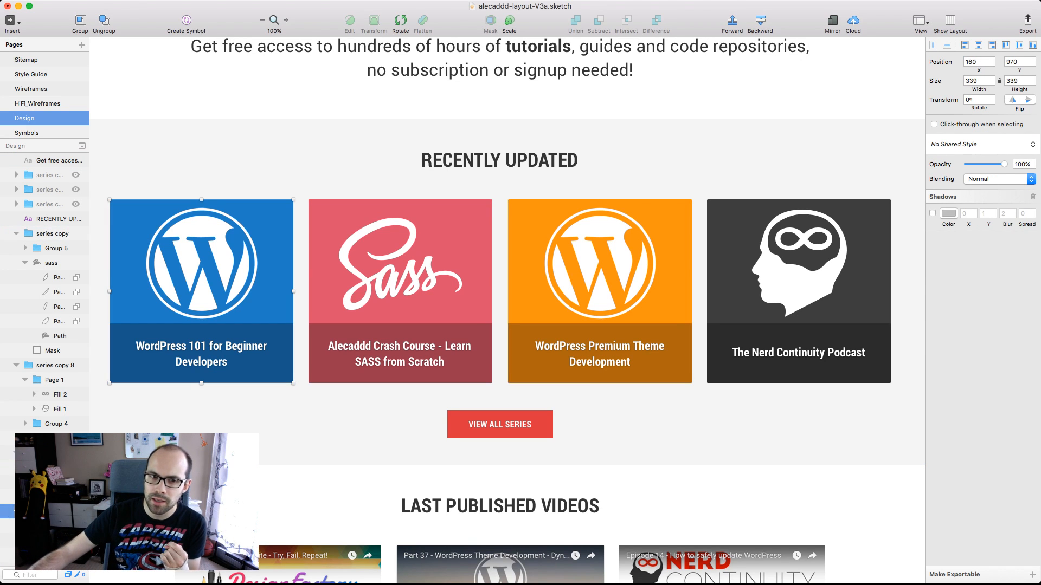
left_click(600, 292)
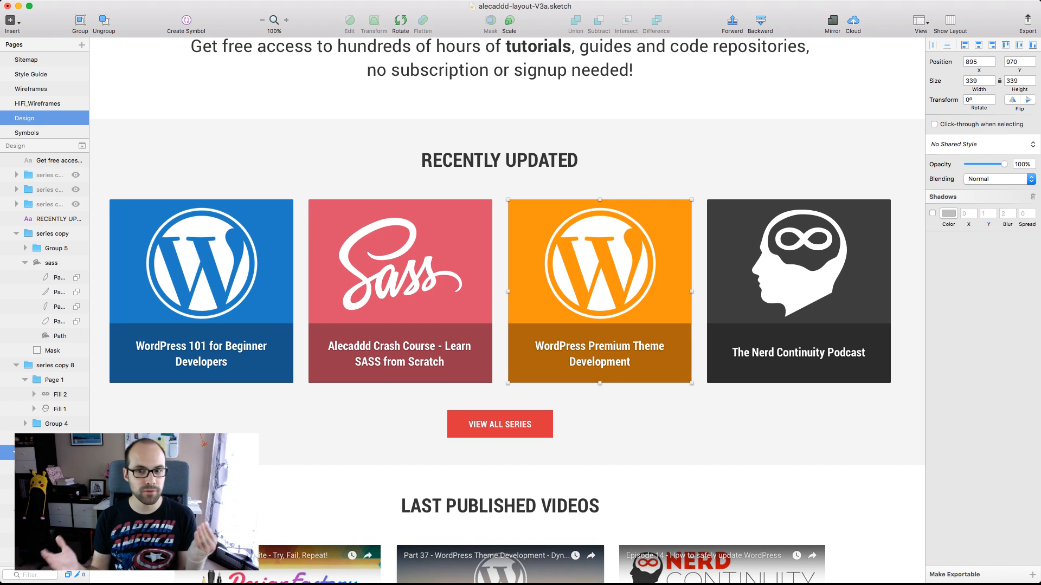
double_click(799, 272)
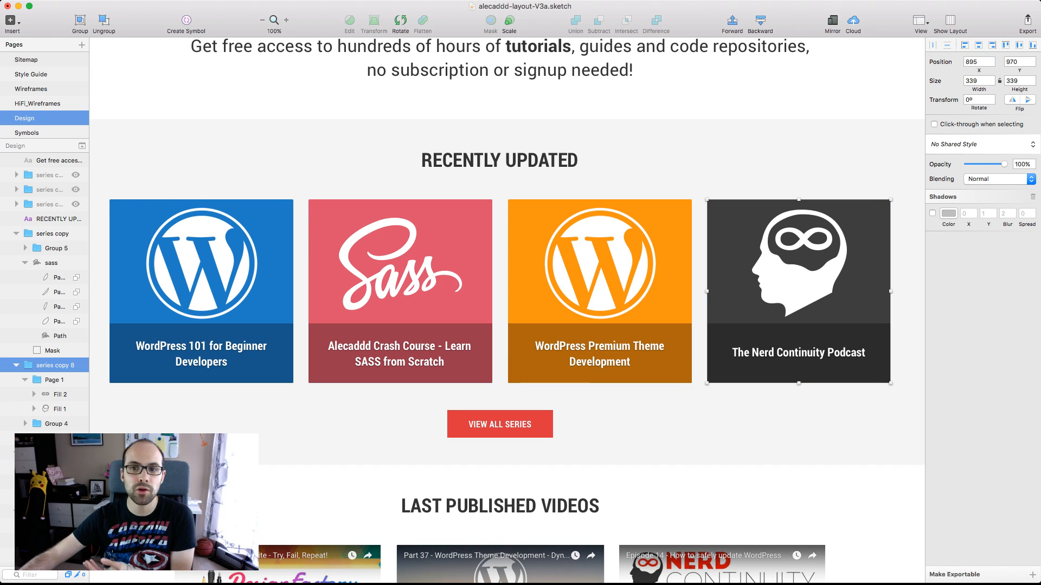
key("Escape")
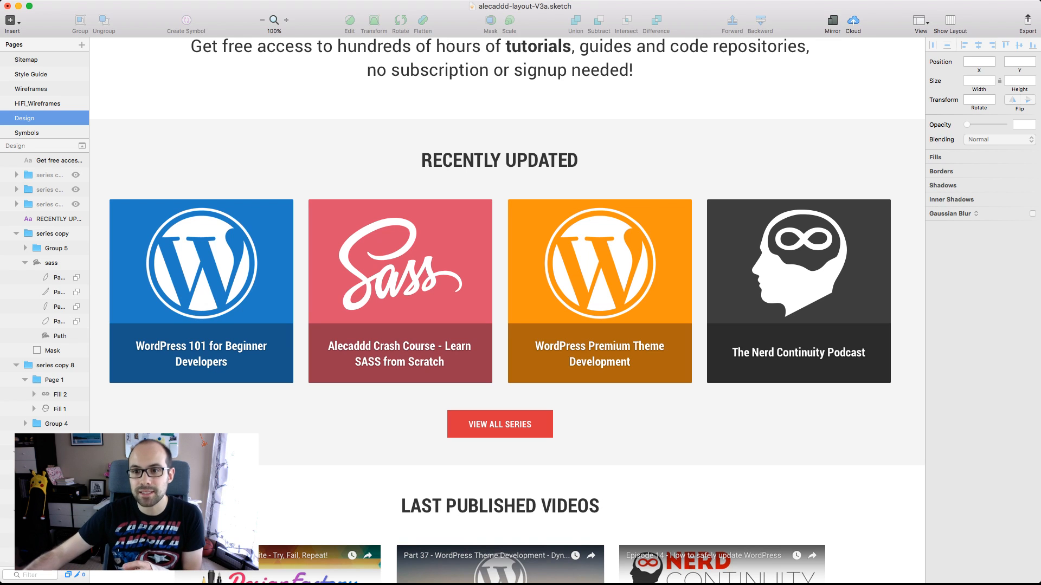
left_click(799, 291)
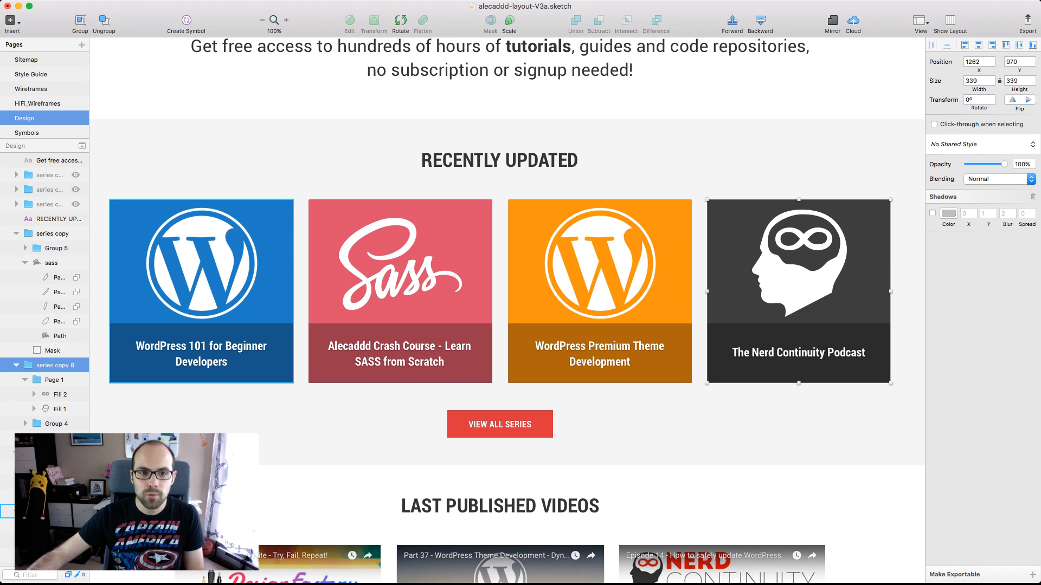
Compare the title text styles of the WordPress 101, SASS and Nerd Continuity Podcast tiles, leaving nothing selected
left_click(201, 360, "super")
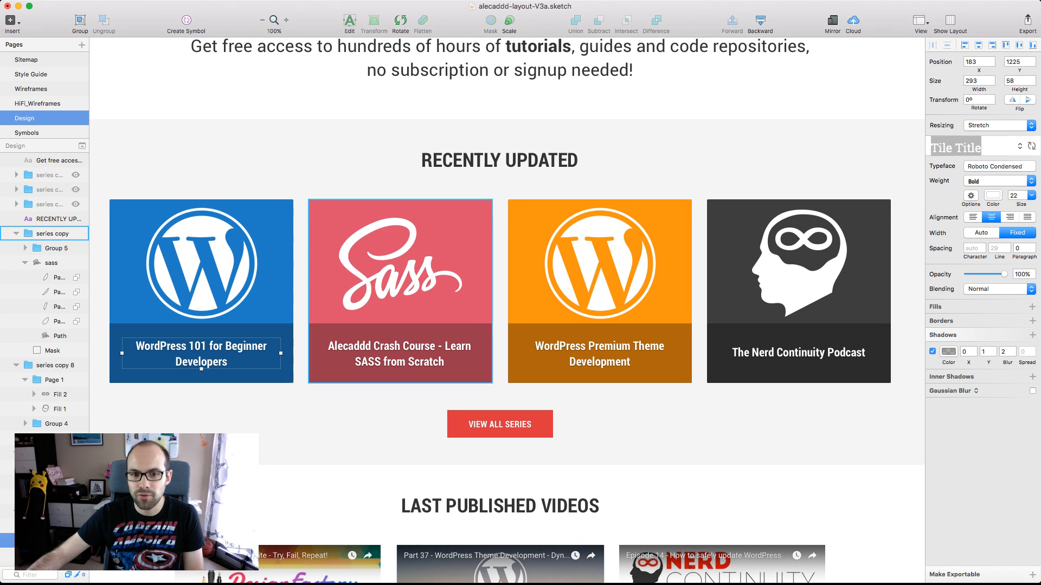
left_click(396, 360, "super")
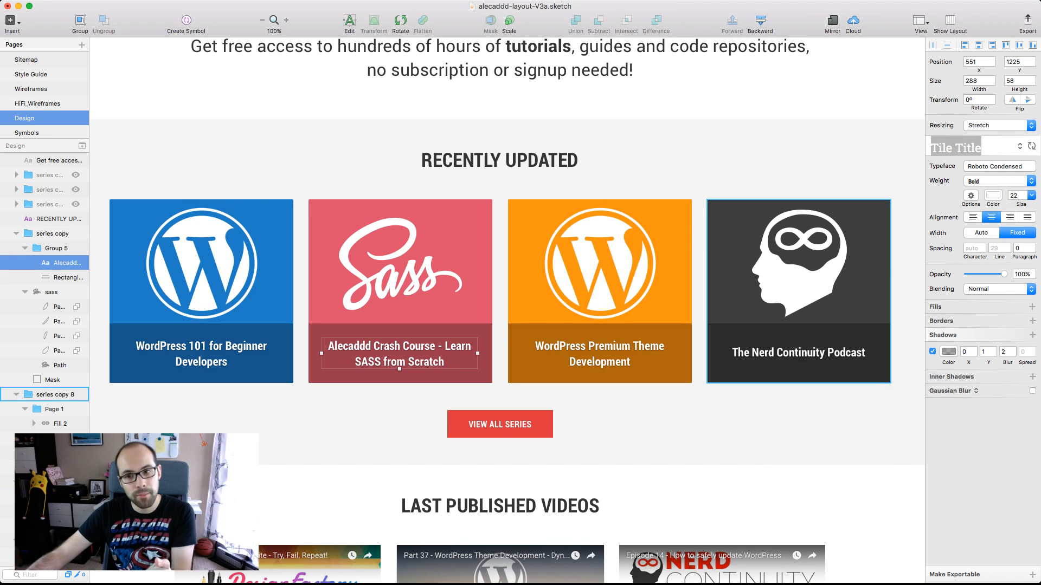
left_click(799, 355, "super")
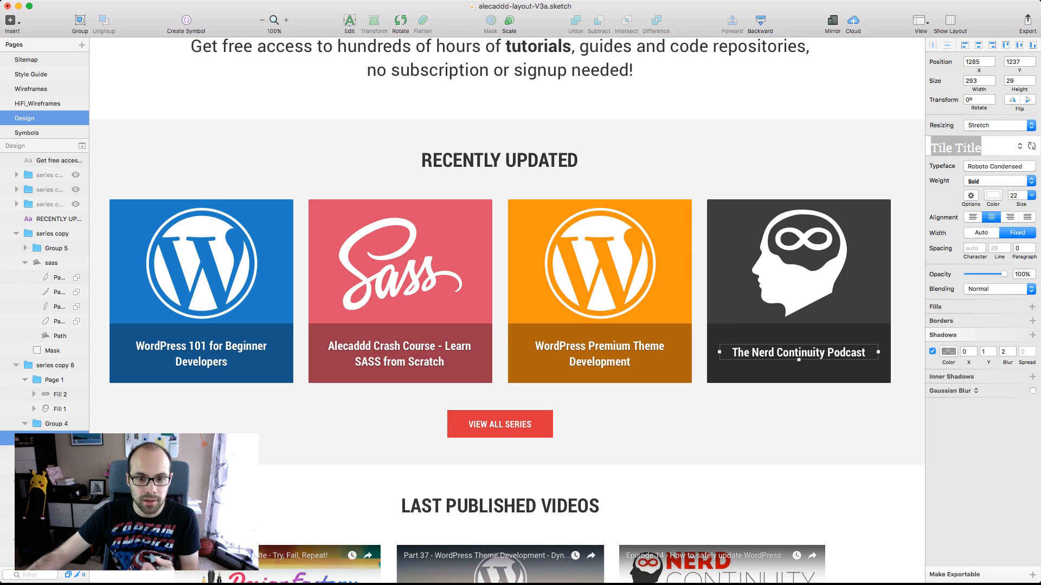
left_click(721, 484)
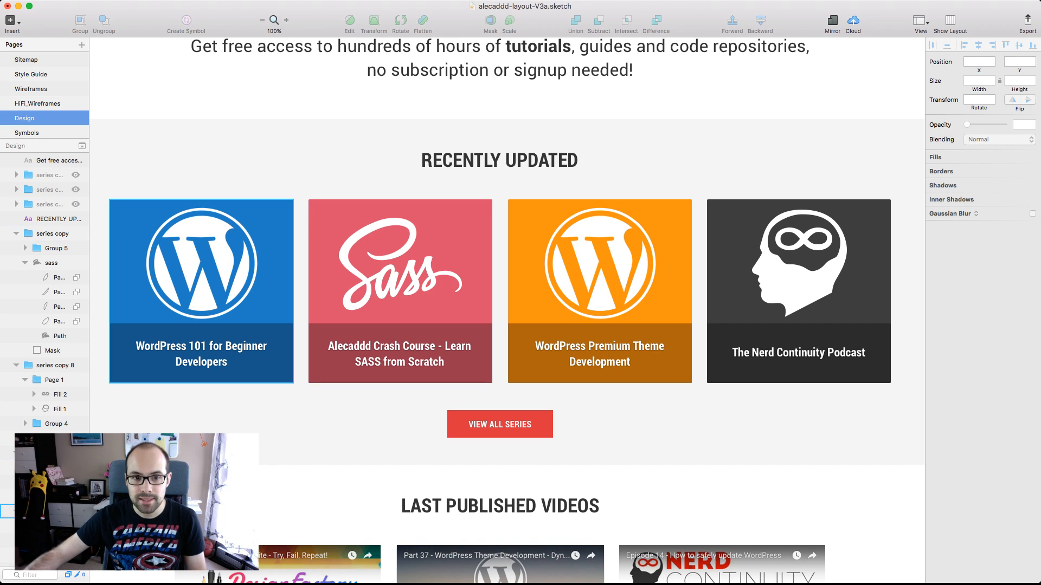
Compare the test version's series tiles with the Recently Updated Series tiles and ALL SERIES button in Desktop-Home Hover
double_click(202, 264)
left_click(202, 103)
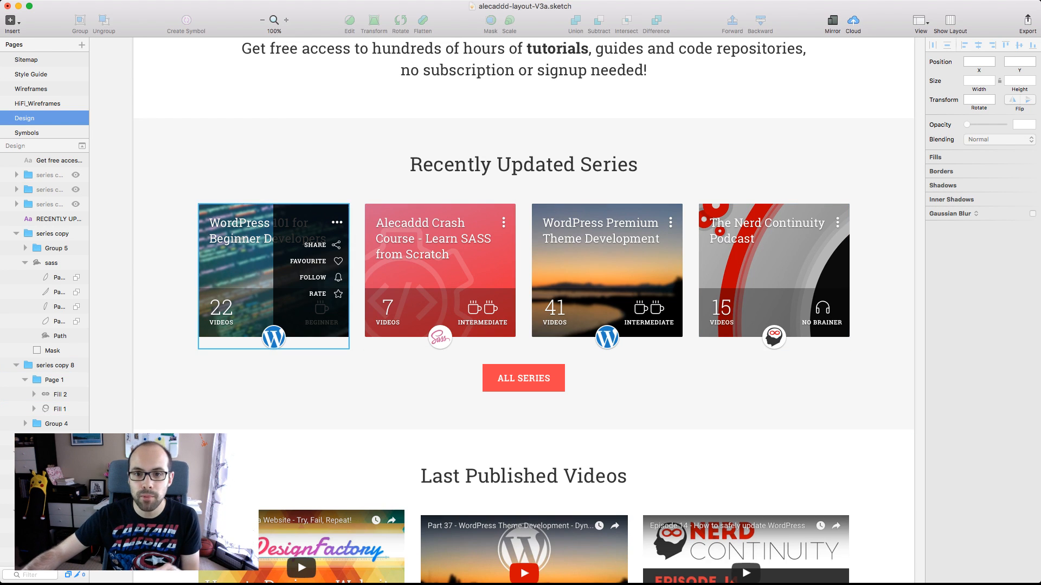
left_click(440, 277)
left_click(608, 277)
left_click(774, 277)
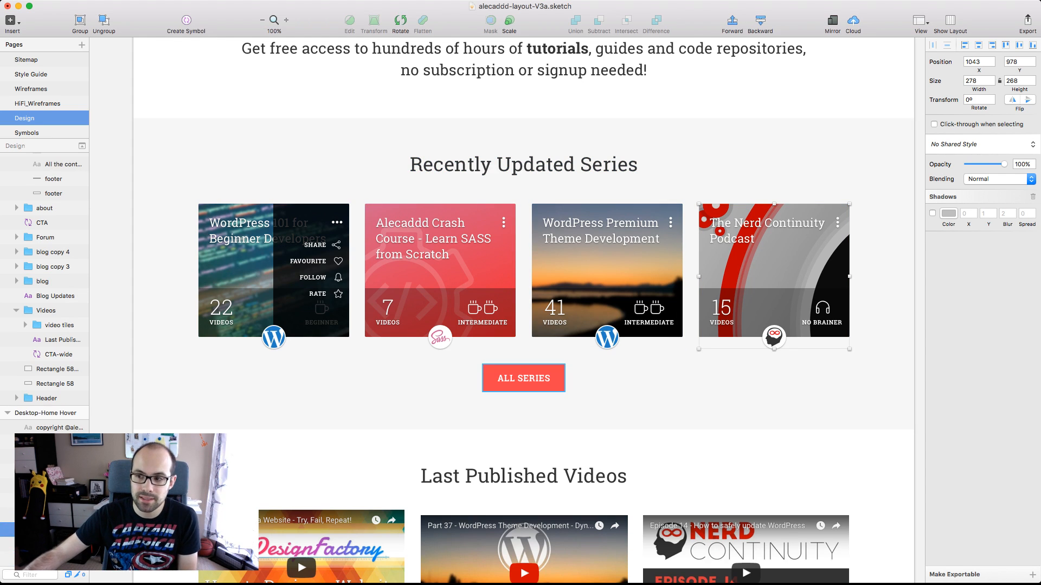
left_click(524, 379)
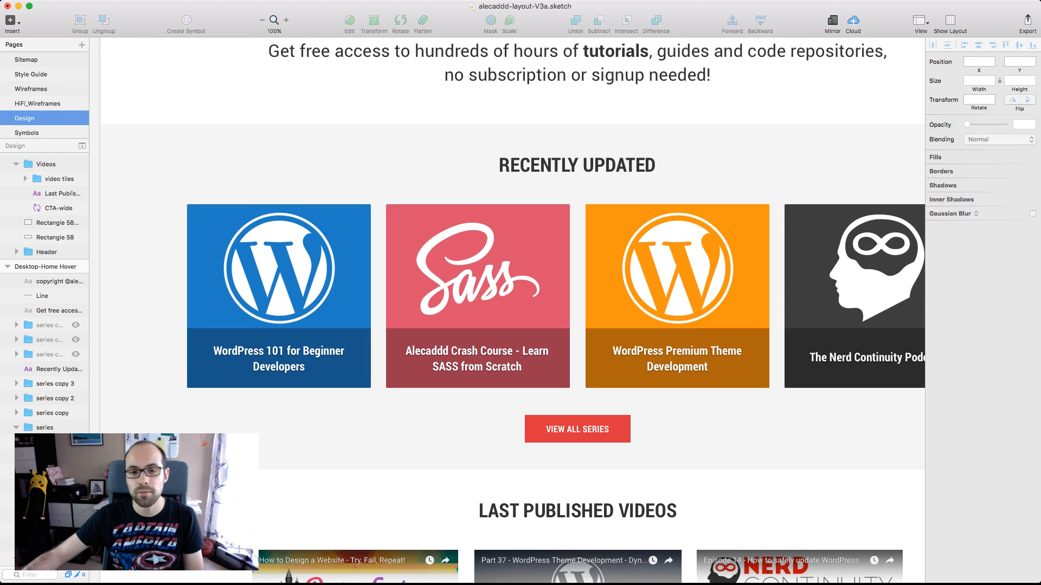
Review the remaining Desktop-Home Test sections from RECENTLY UPDATED through the published videos and forum updates to BLOG UPDATES
scroll(507, 310, "down", 2)
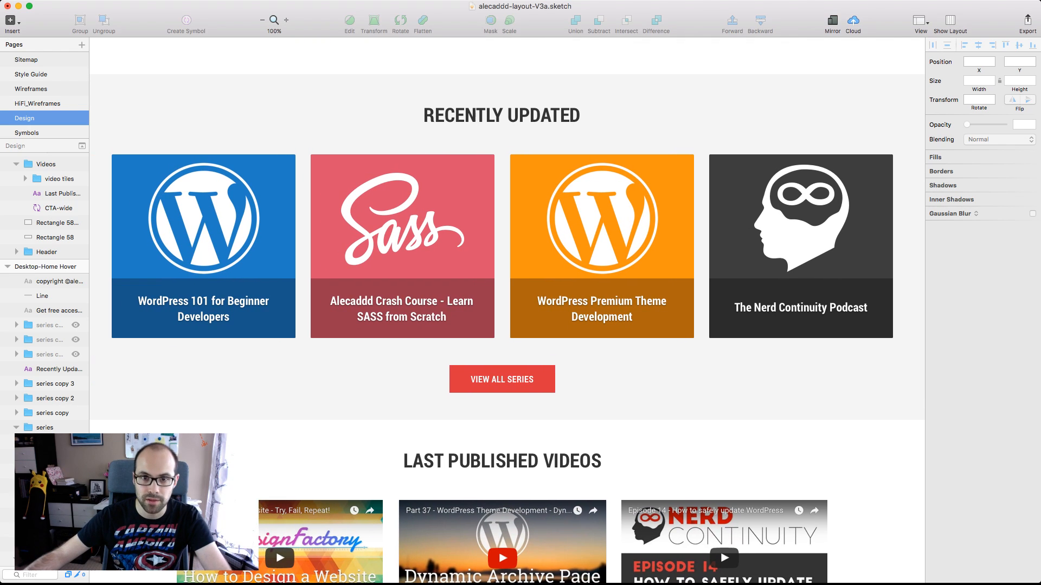
scroll(507, 310, "down", 5)
scroll(506, 310, "down", 1)
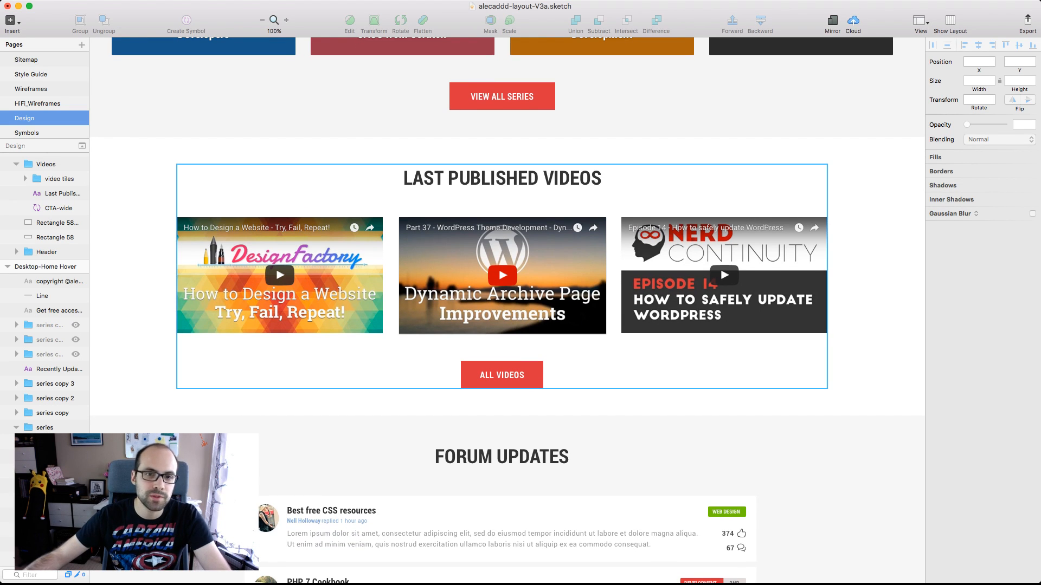
scroll(507, 310, "down", 5)
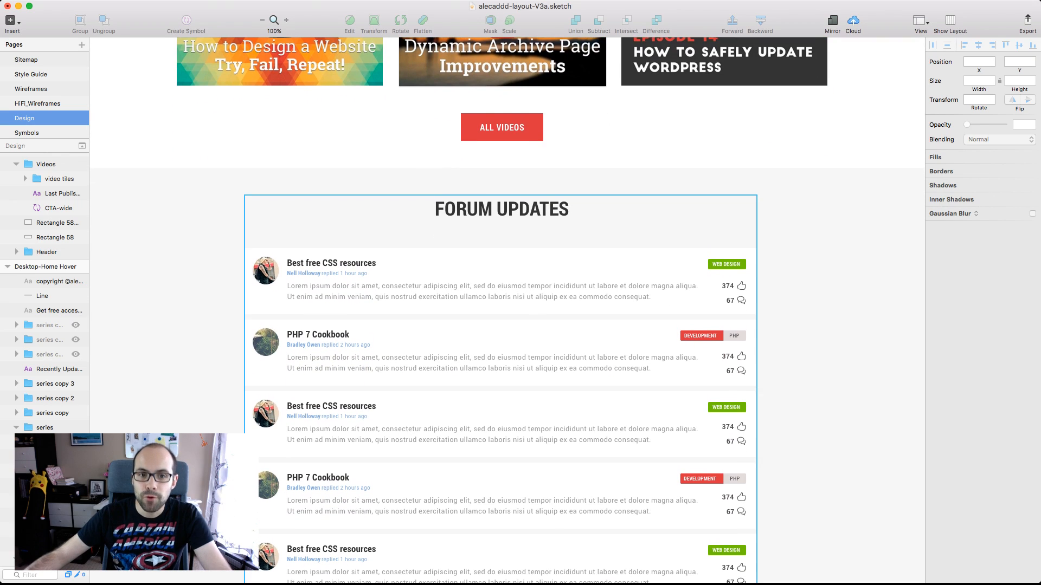
scroll(507, 310, "down", 1)
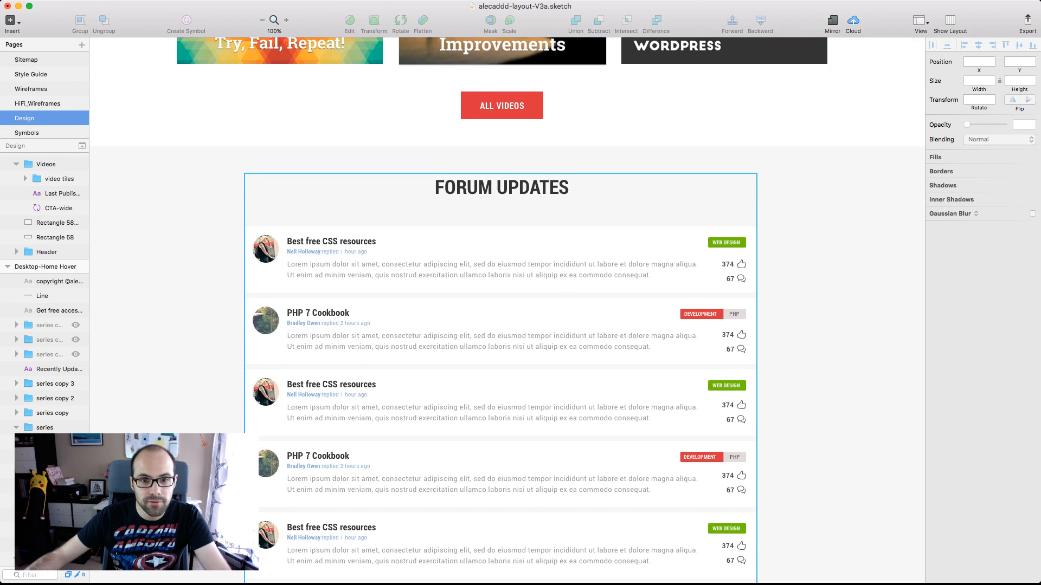
scroll(507, 310, "down", 10)
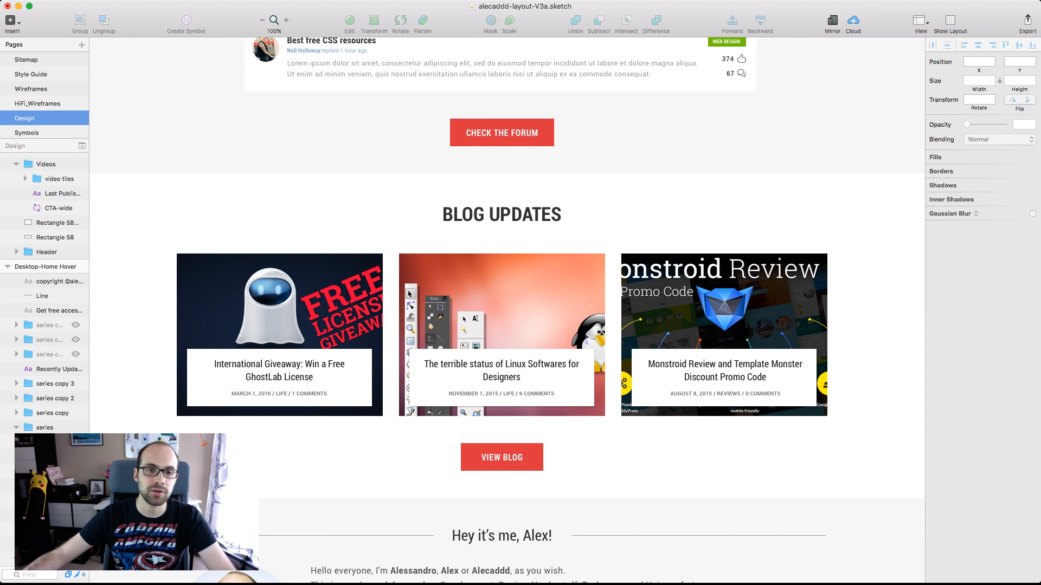
scroll(507, 310, "down", 2)
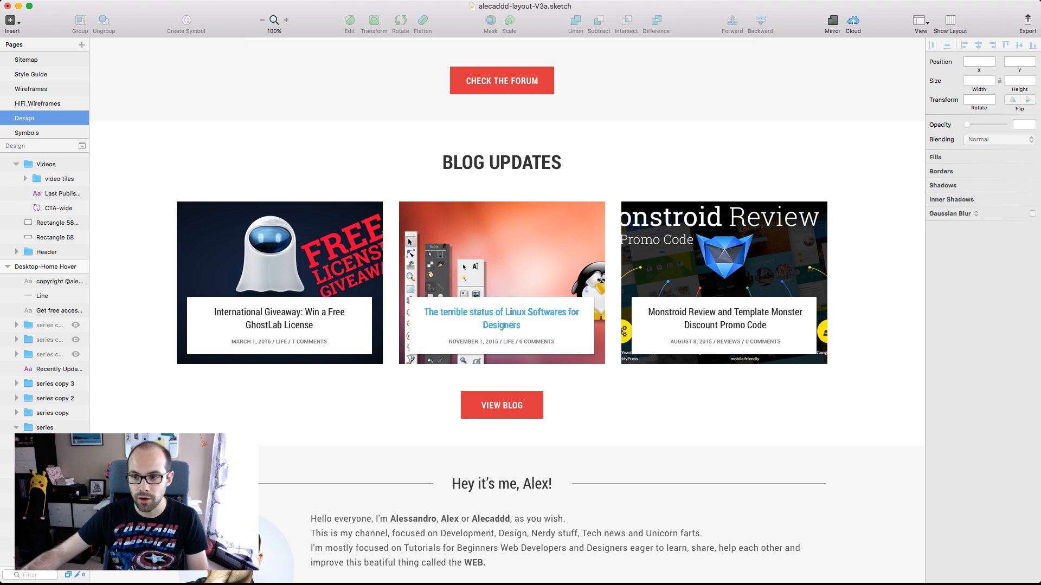
Inspect the white title box of the Linux Softwares blog tile and its shadow up close
left_click(501, 320, "super")
left_click(502, 335, "super")
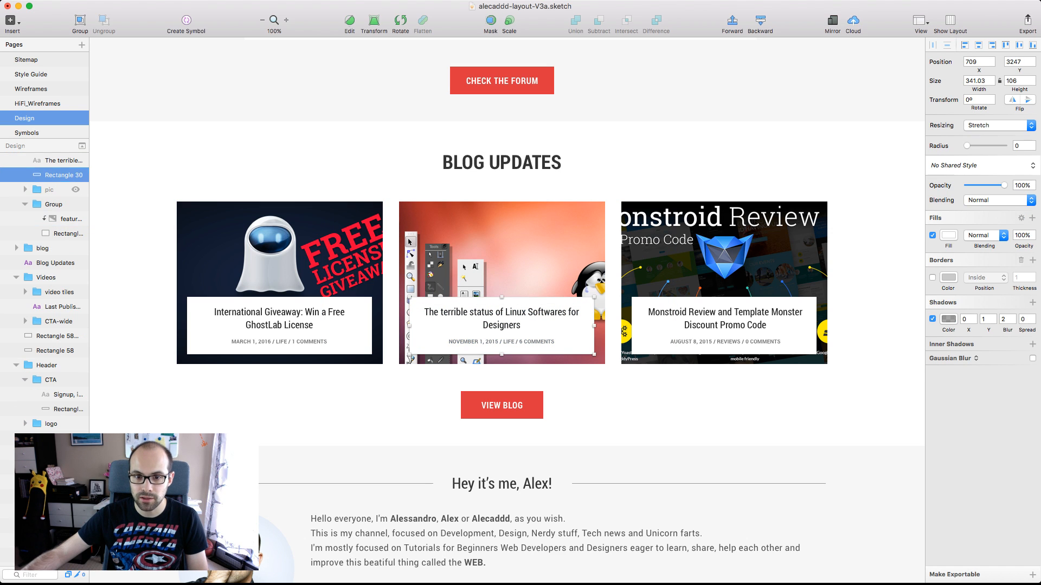
key("alt")
scroll(501, 320, "down", 1)
scroll(473, 315, "up", 5)
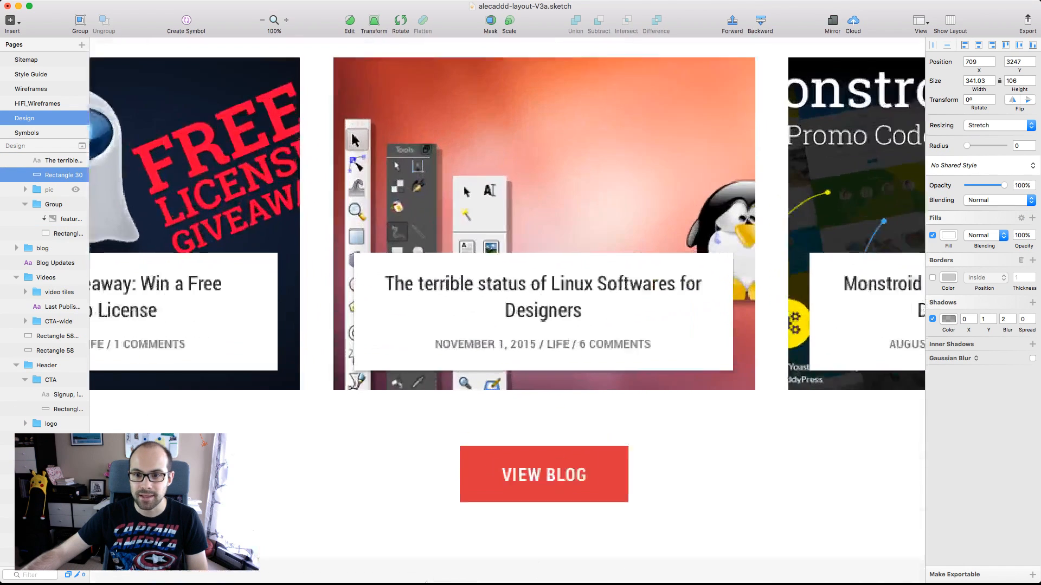
scroll(507, 320, "up", 2)
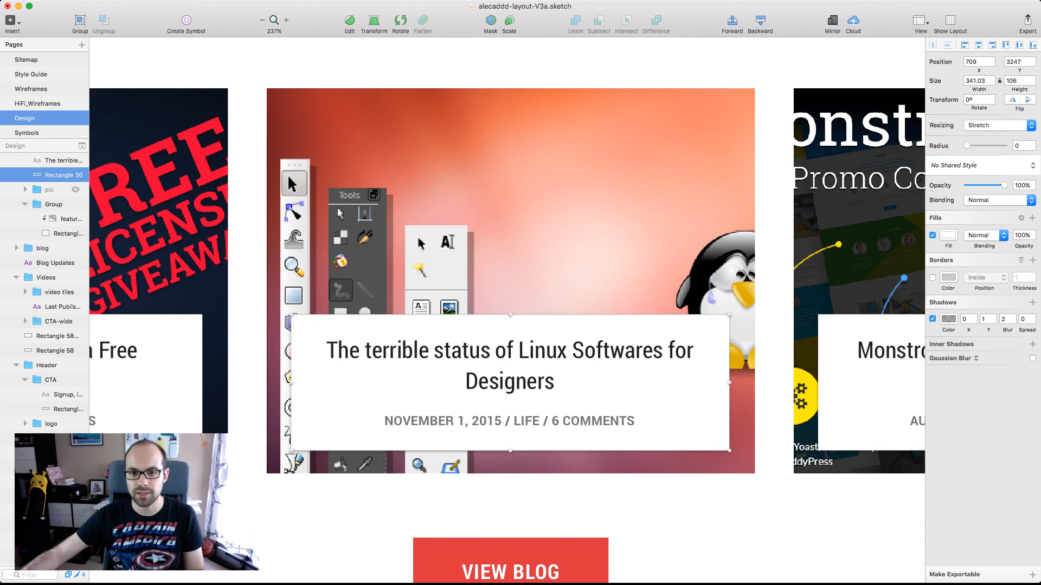
Inspect the profile photo and introduction paragraph of the about-me section below BLOG UPDATES up close, selecting the paragraph
key("super+0")
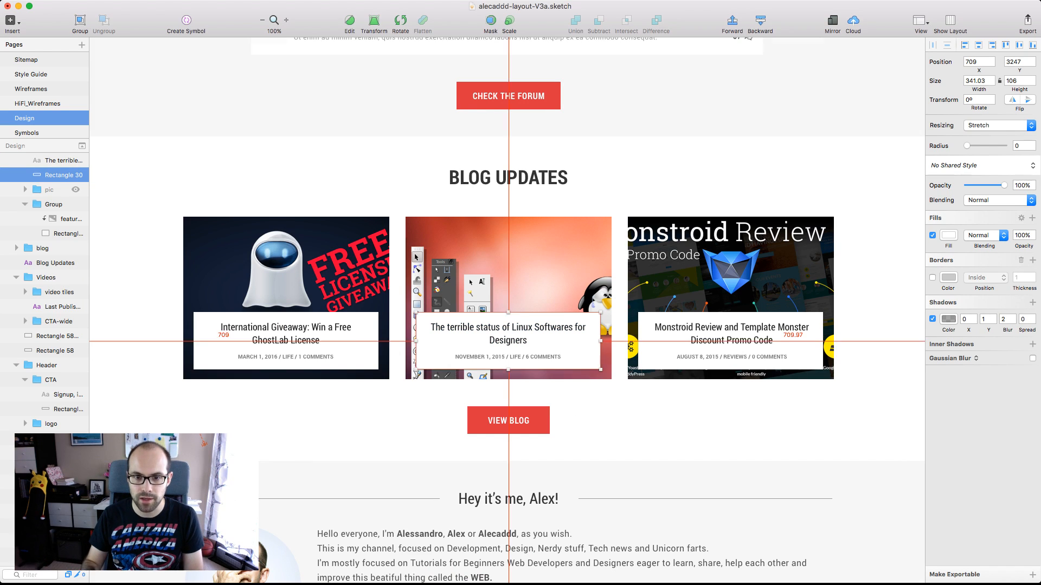
key("Escape")
scroll(508, 325, "down", 8)
scroll(507, 325, "left", 2)
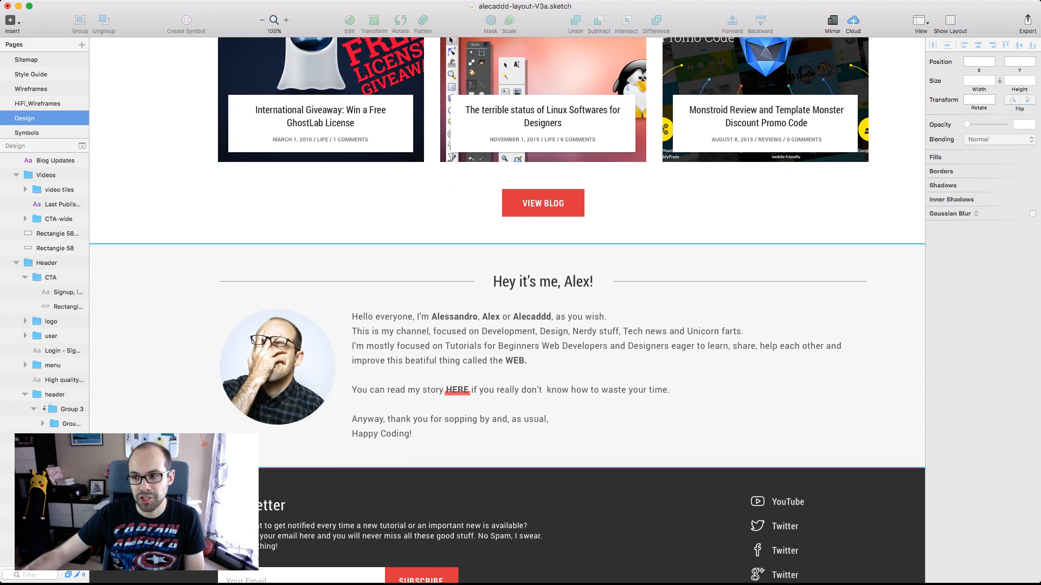
scroll(508, 326, "down", 3)
scroll(507, 326, "left", 4)
scroll(244, 317, "up", 5)
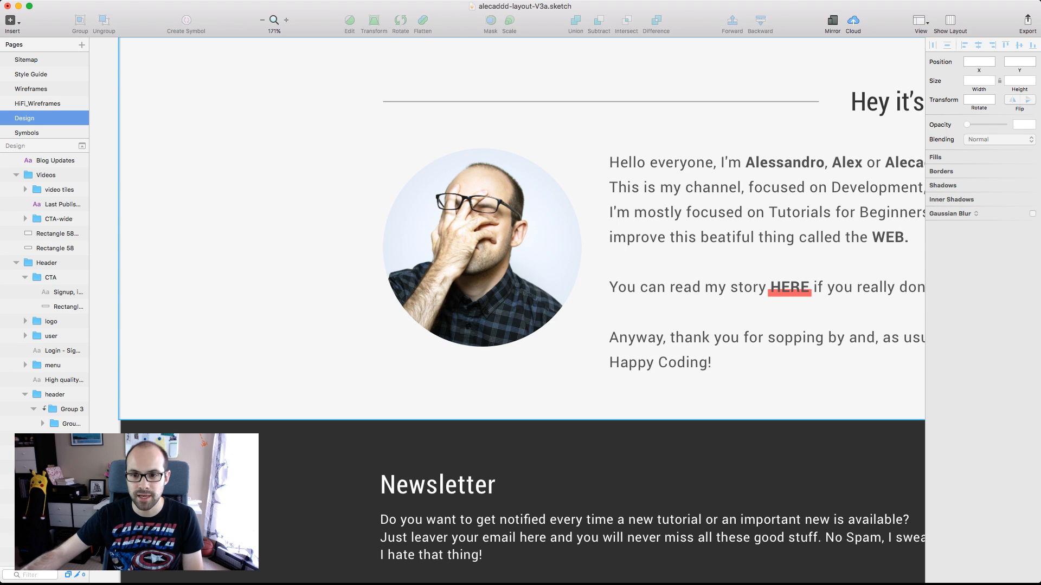
scroll(507, 227, "right", 10)
left_click(574, 249)
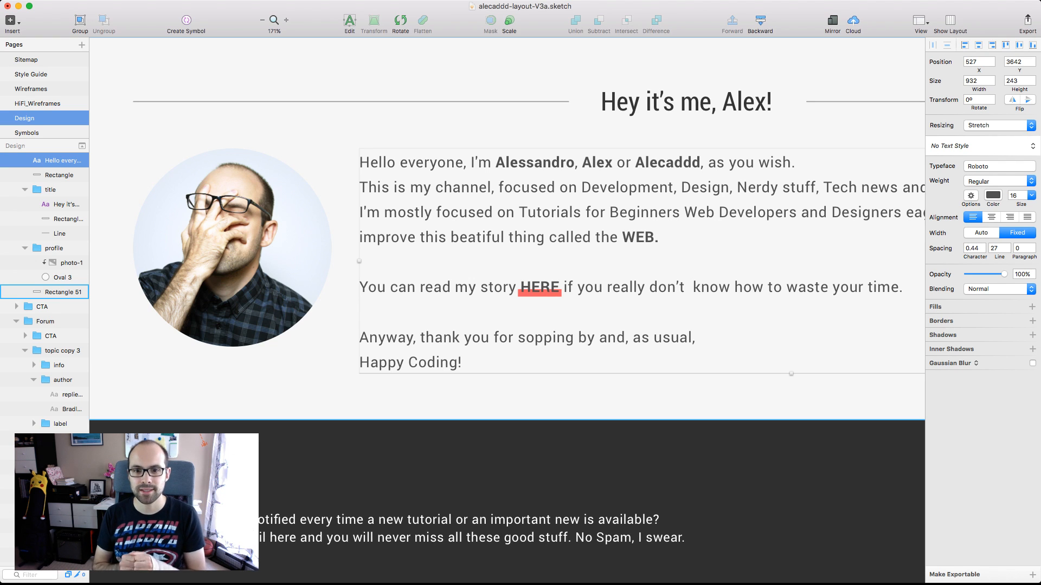
Review the about-me section and the Newsletter footer with its social links at actual size, leaving nothing selected
key("super+0")
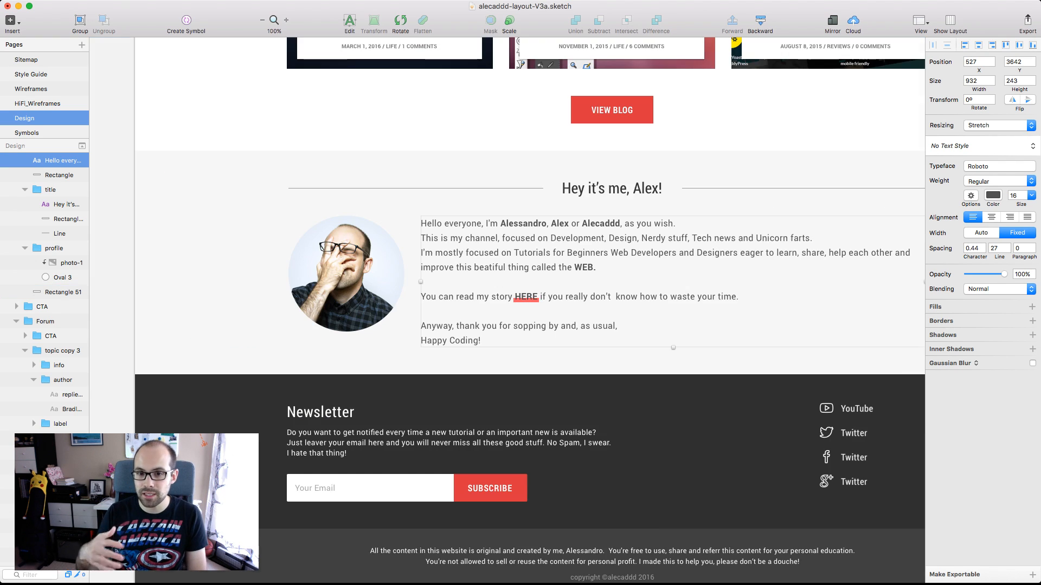
scroll(508, 311, "right", 10)
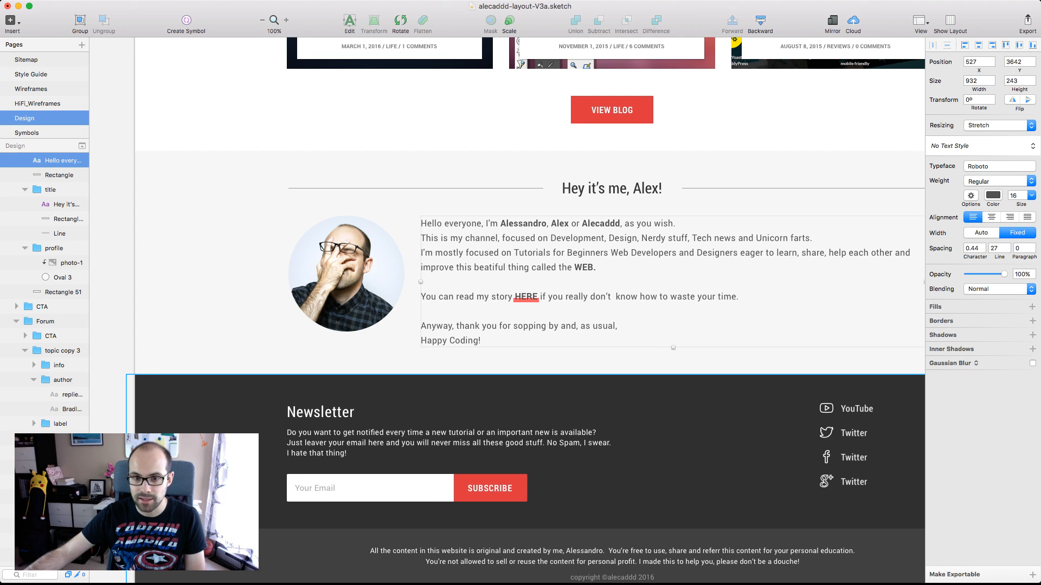
scroll(507, 310, "left", 3)
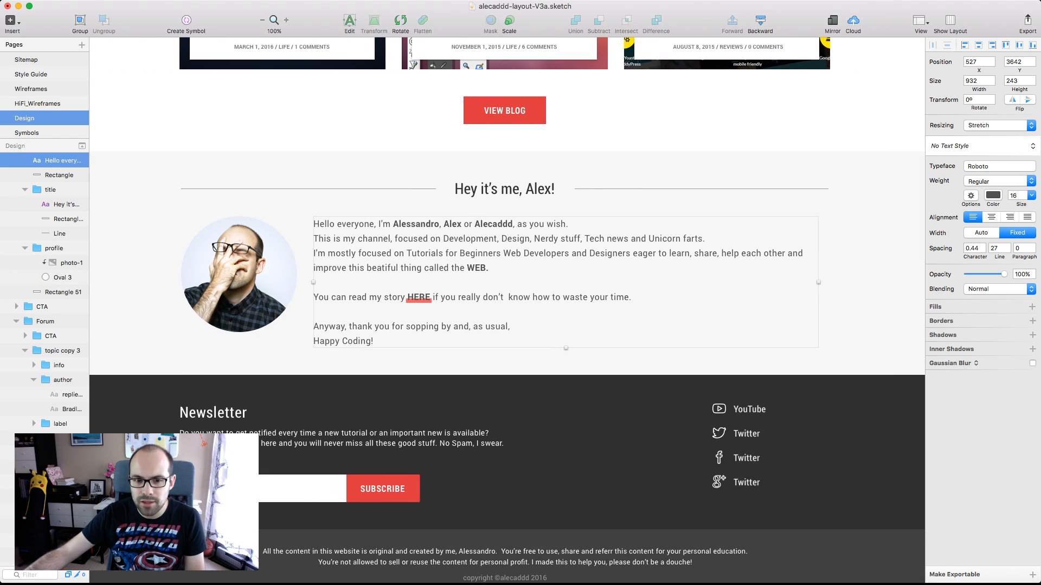
key("Escape")
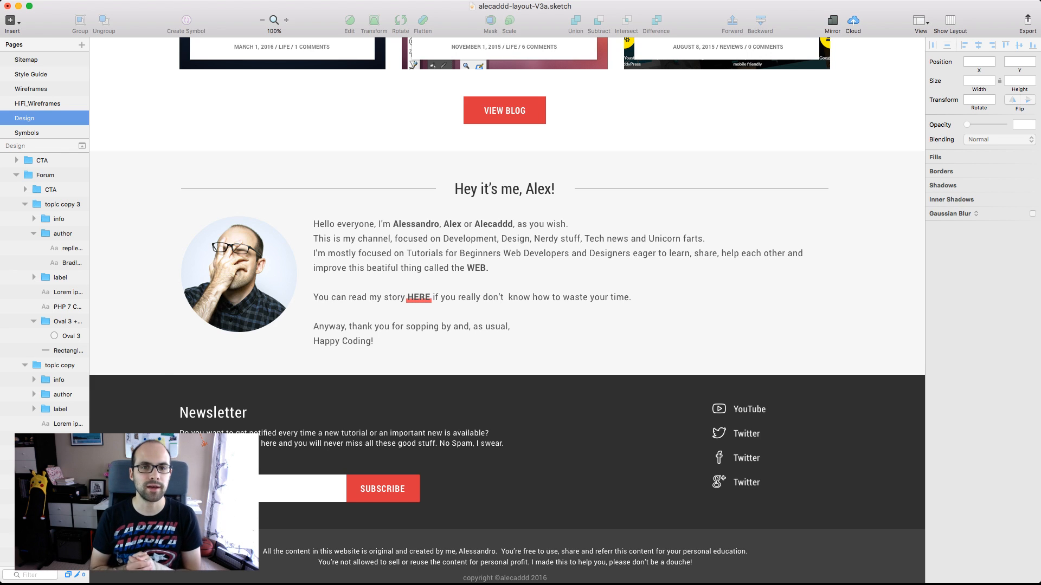
Compare the Desktop-Home Test header and upper sections with the grey Desktop-Home-HF layout on the HiFi_Wireframes page, ending on the Design page
scroll(508, 311, "up", 5)
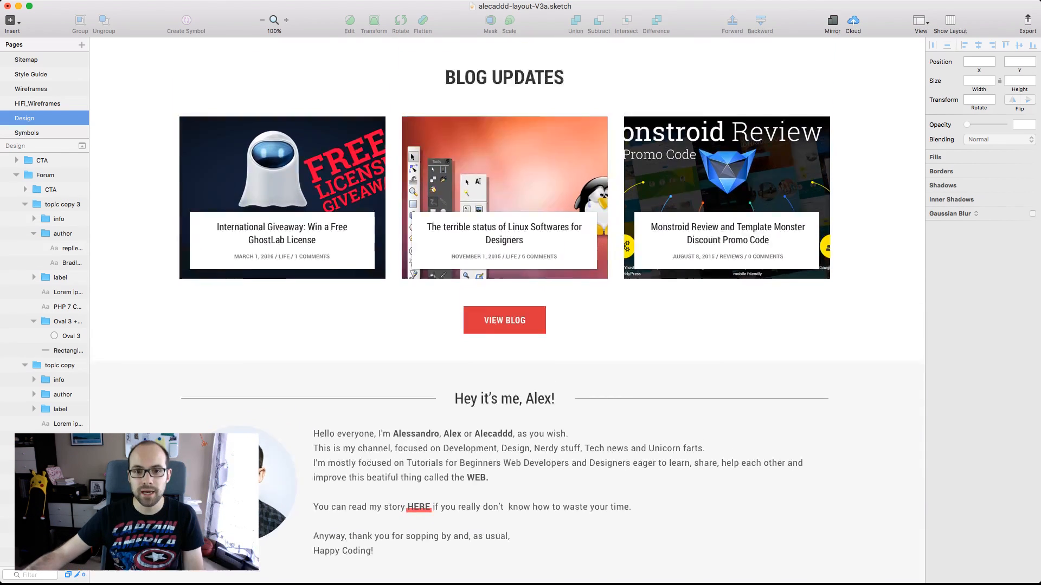
scroll(508, 311, "up", 20)
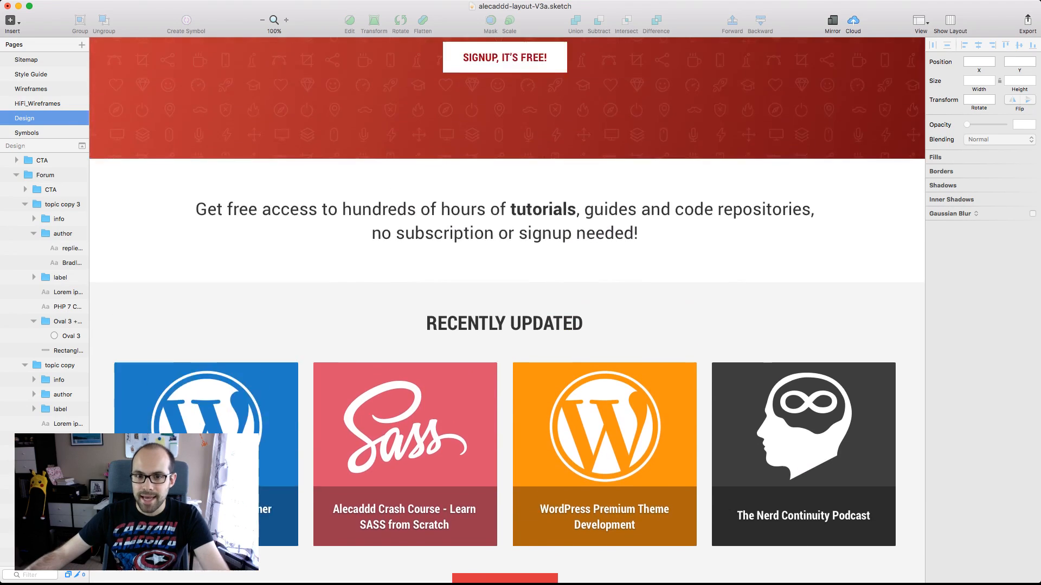
scroll(507, 310, "up", 6)
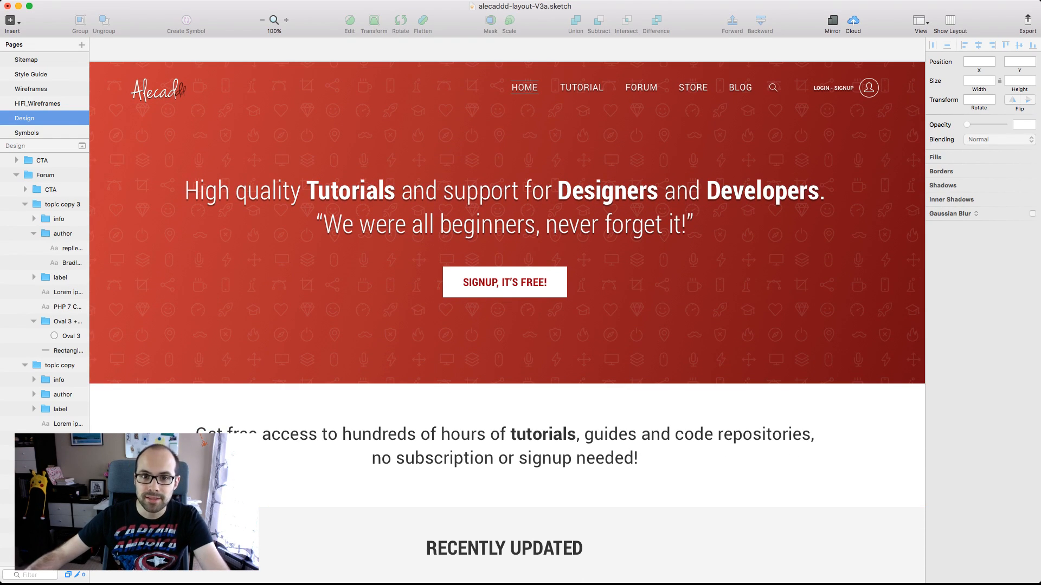
left_click(37, 103)
scroll(507, 282, "left", 2)
scroll(508, 282, "down", 1)
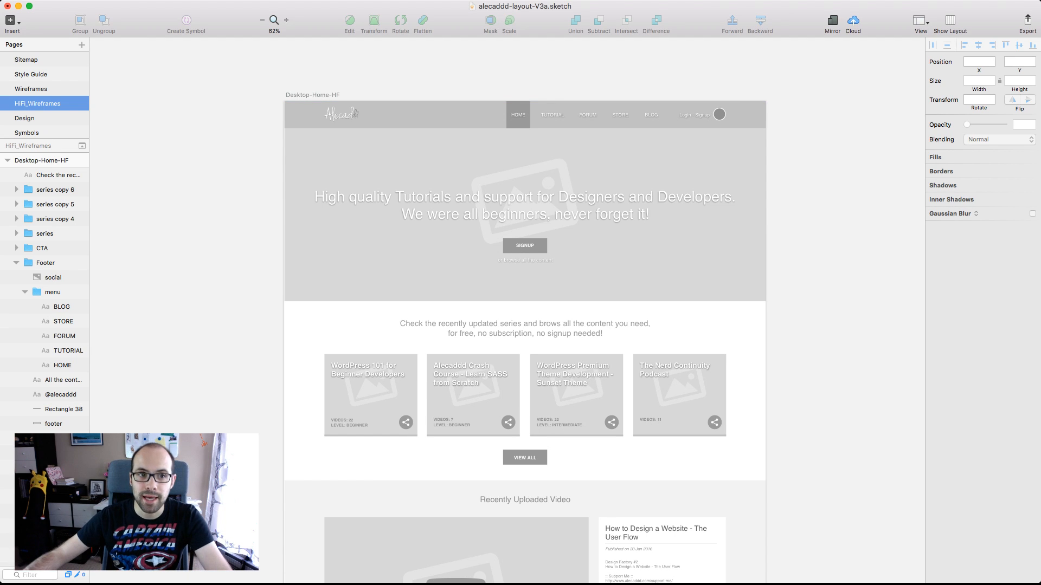
left_click(24, 118)
scroll(507, 310, "up", 1)
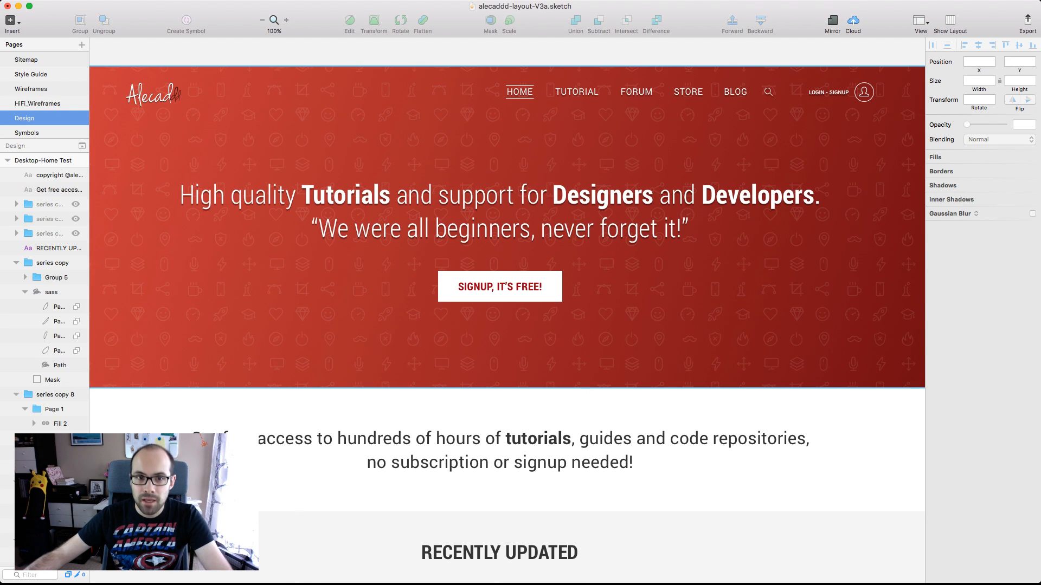
scroll(506, 310, "down", 1)
scroll(507, 319, "down", 1)
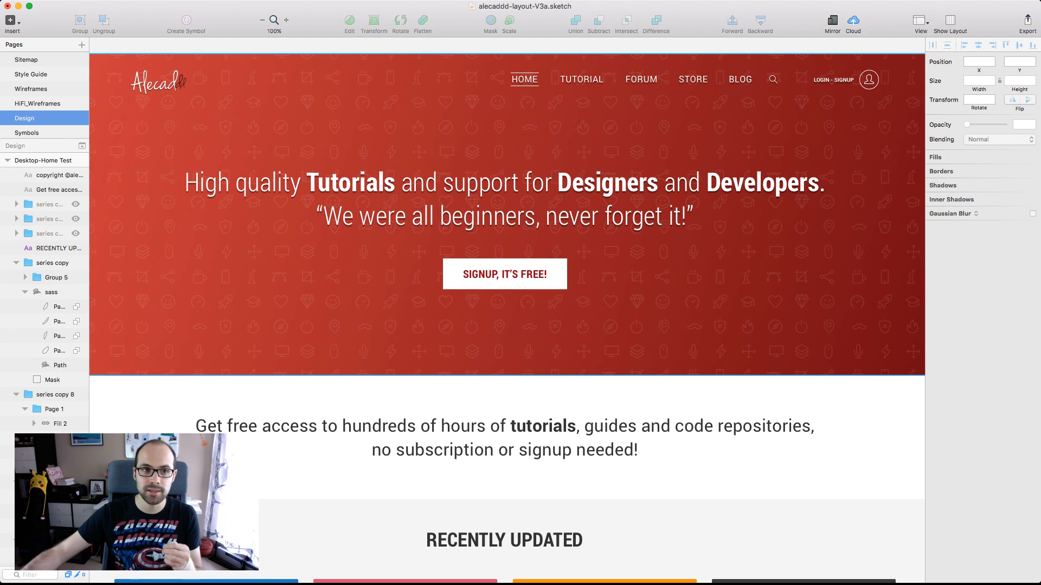
left_click(37, 104)
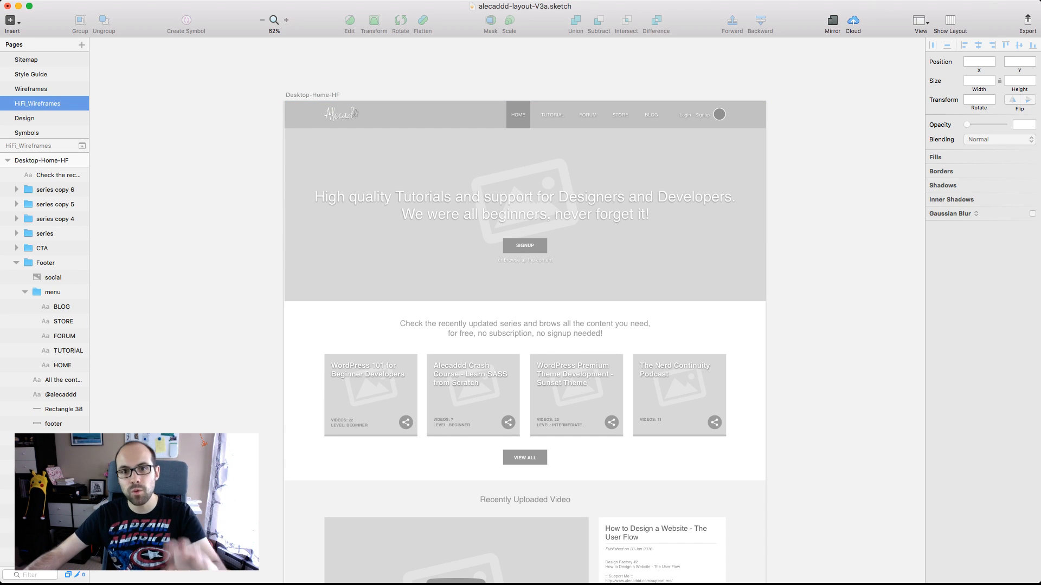
left_click(38, 118)
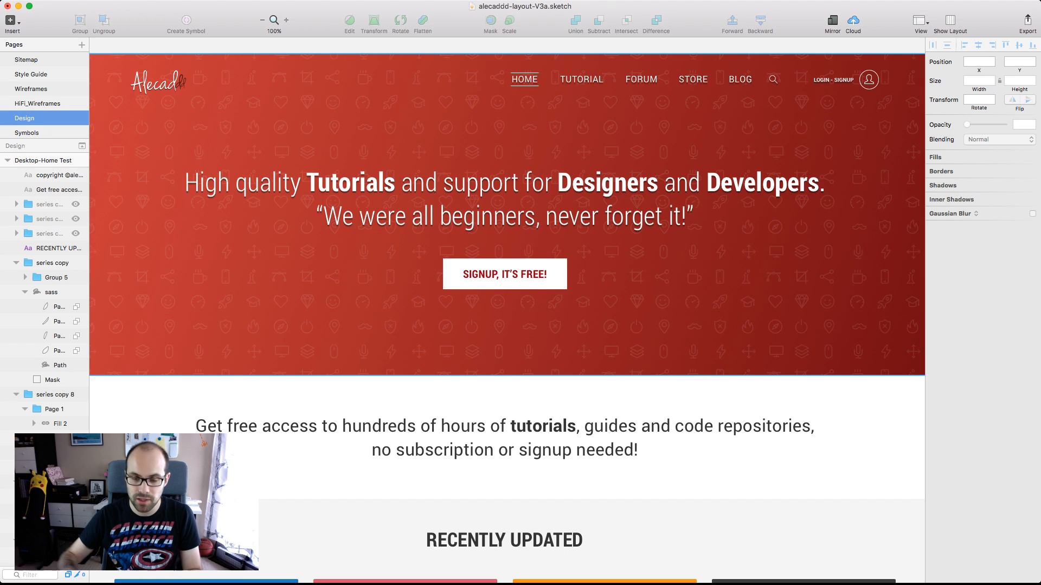
Compare the Desktop-Home Hover artboard's photo header and Recently Updated Series tiles with the Desktop-Home Test version
scroll(507, 311, "left", 20)
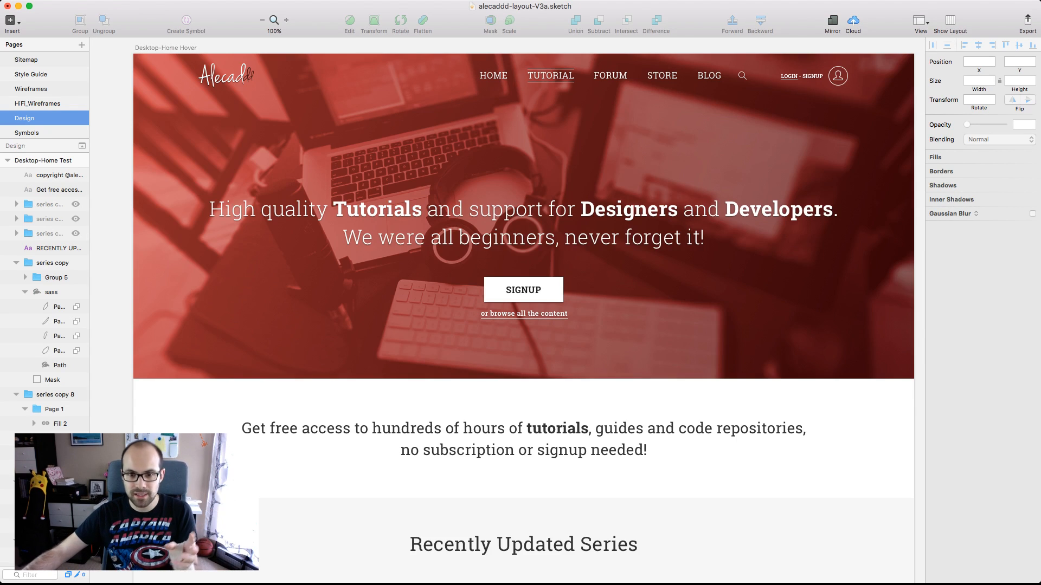
scroll(524, 310, "down", 8)
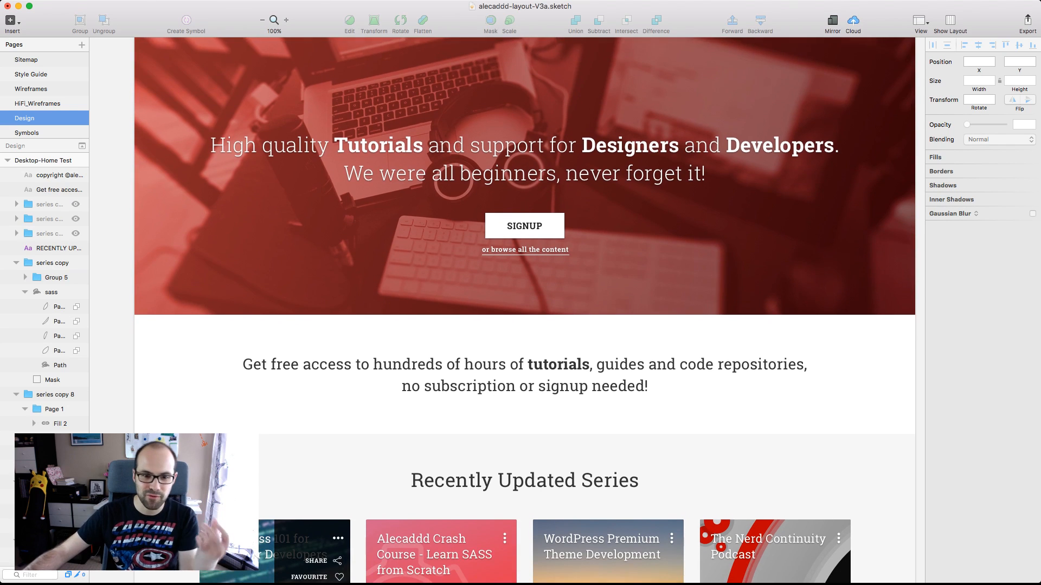
scroll(524, 311, "down", 3)
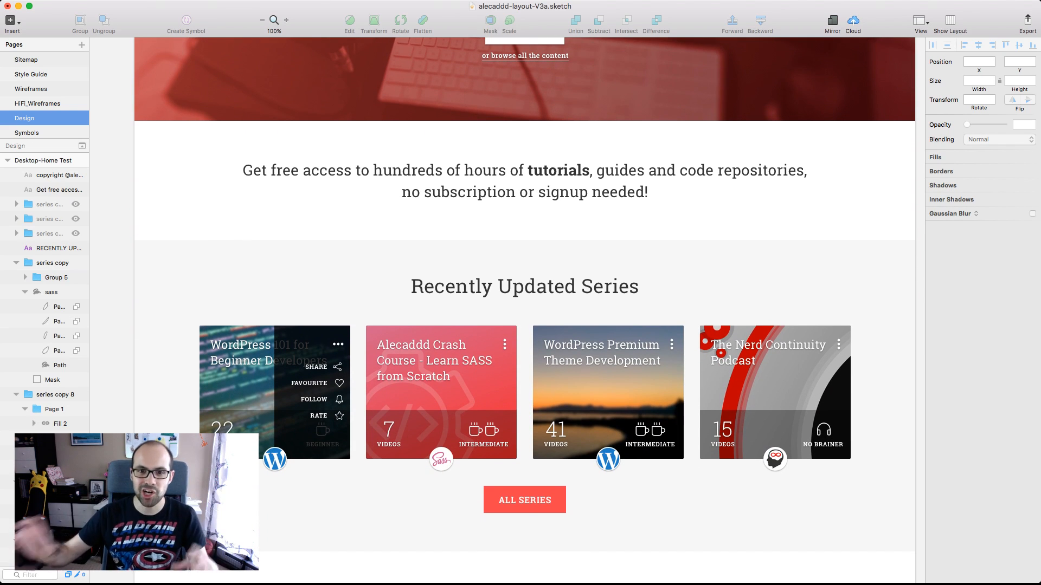
scroll(506, 310, "right", 20)
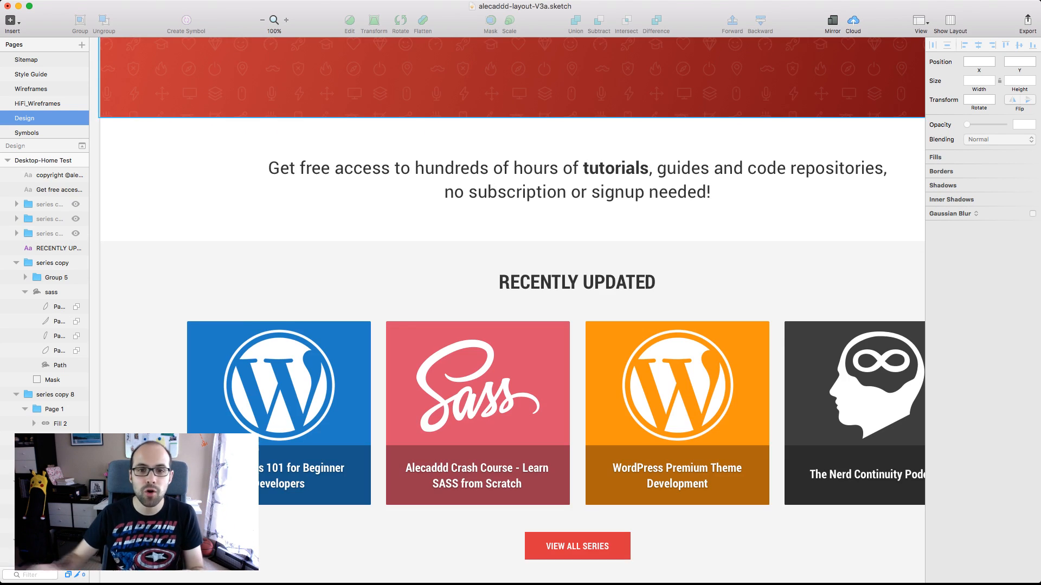
scroll(508, 311, "right", 3)
scroll(507, 311, "up", 12)
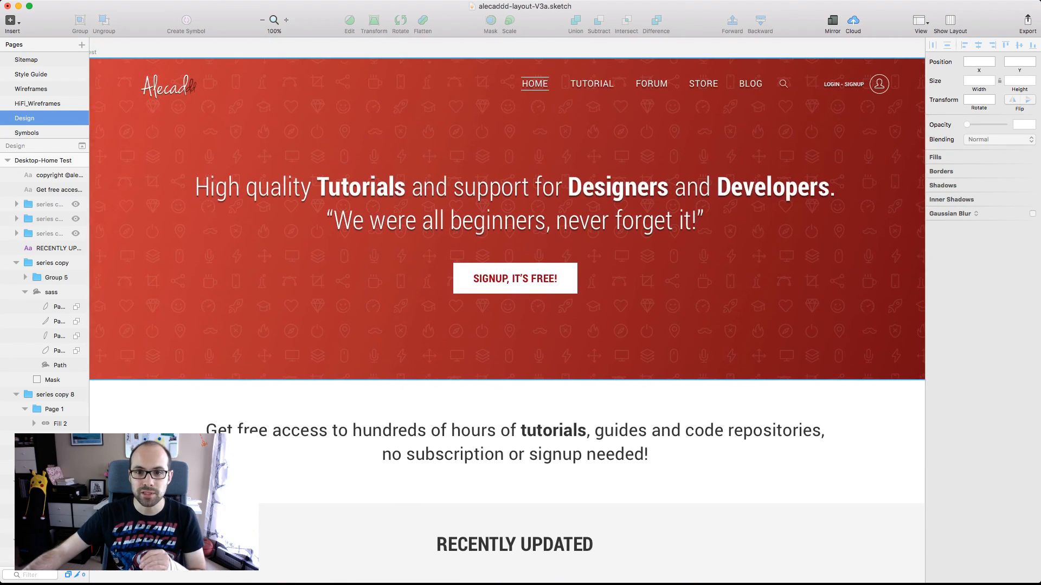
Look through the Desktop-Home Test sections below the header once more and return to the header
scroll(507, 311, "down", 11)
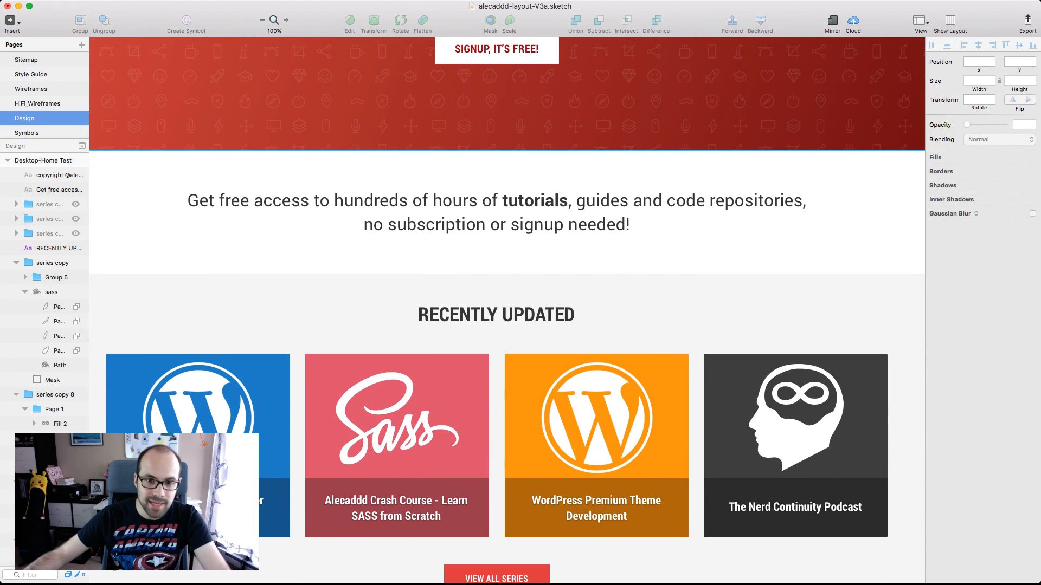
scroll(508, 310, "down", 1)
scroll(507, 311, "down", 9)
scroll(507, 310, "up", 19)
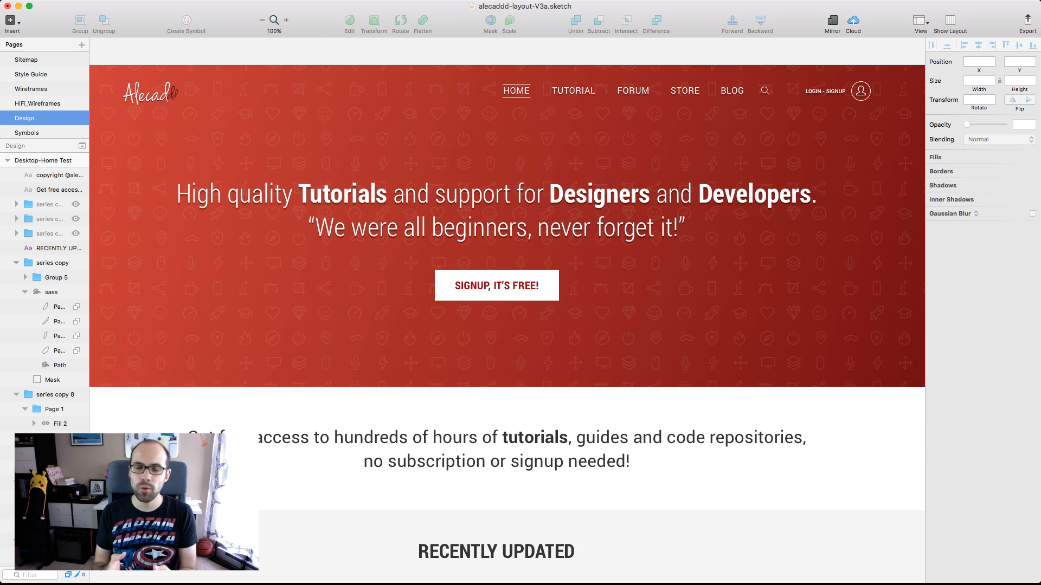